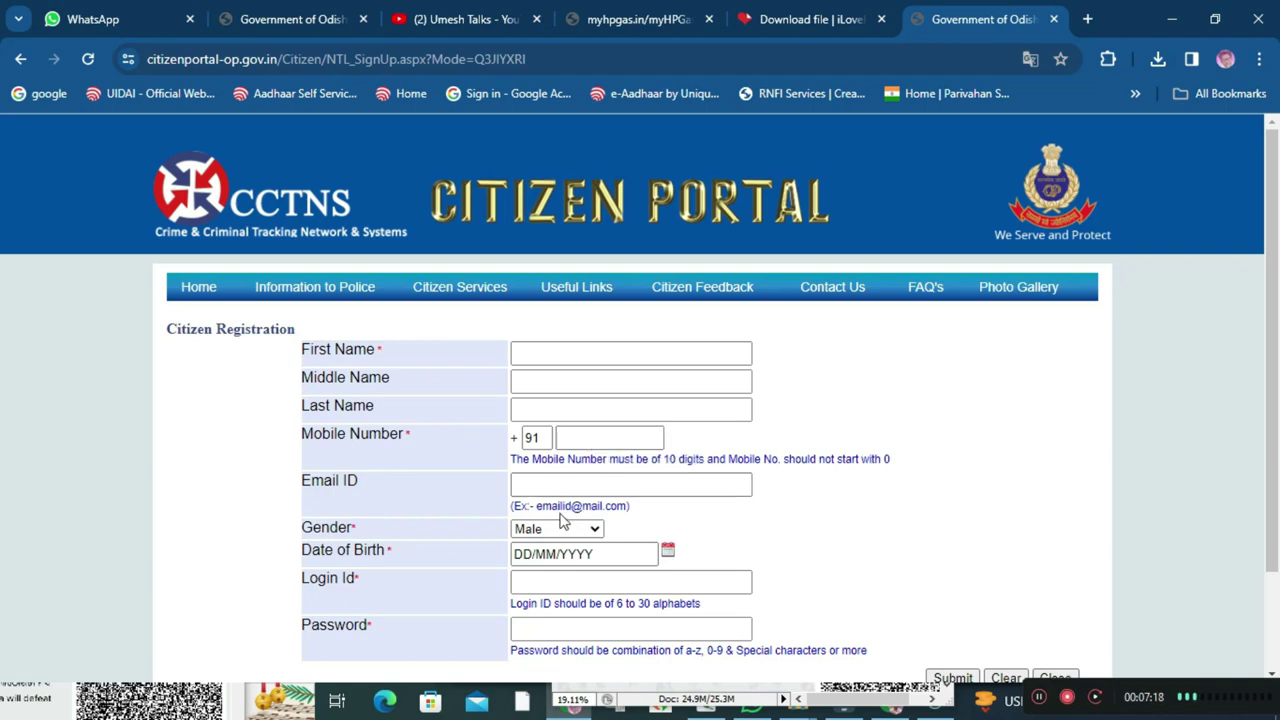
Fill in the date of birth and a login ID on the Citizen Registration form, keeping the gender as Male.
scroll(725, 487, down, 2)
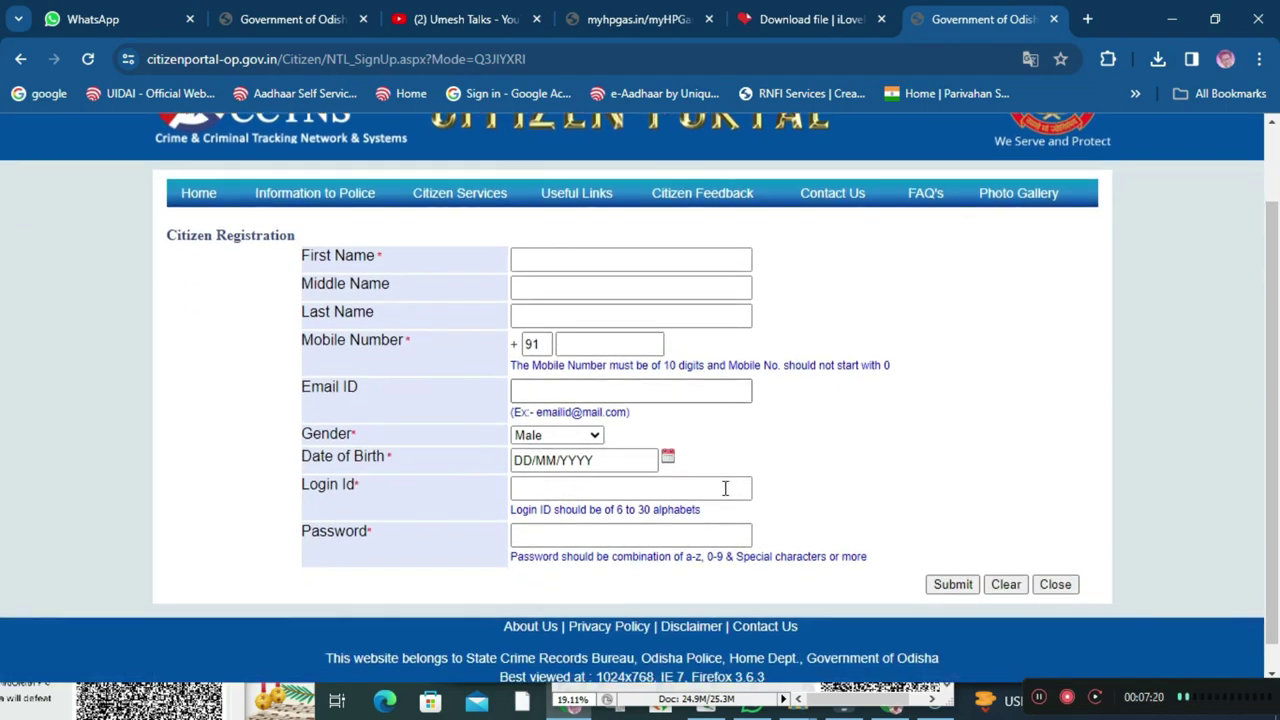
click(570, 436)
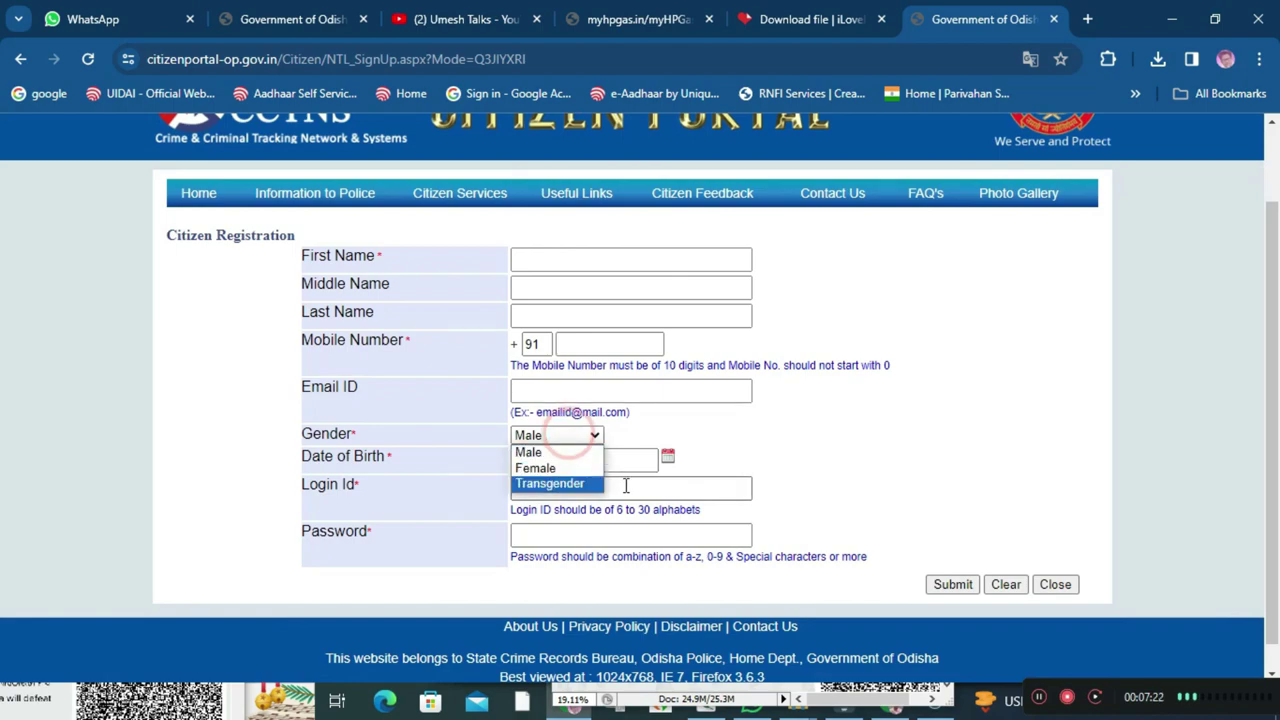
click(813, 459)
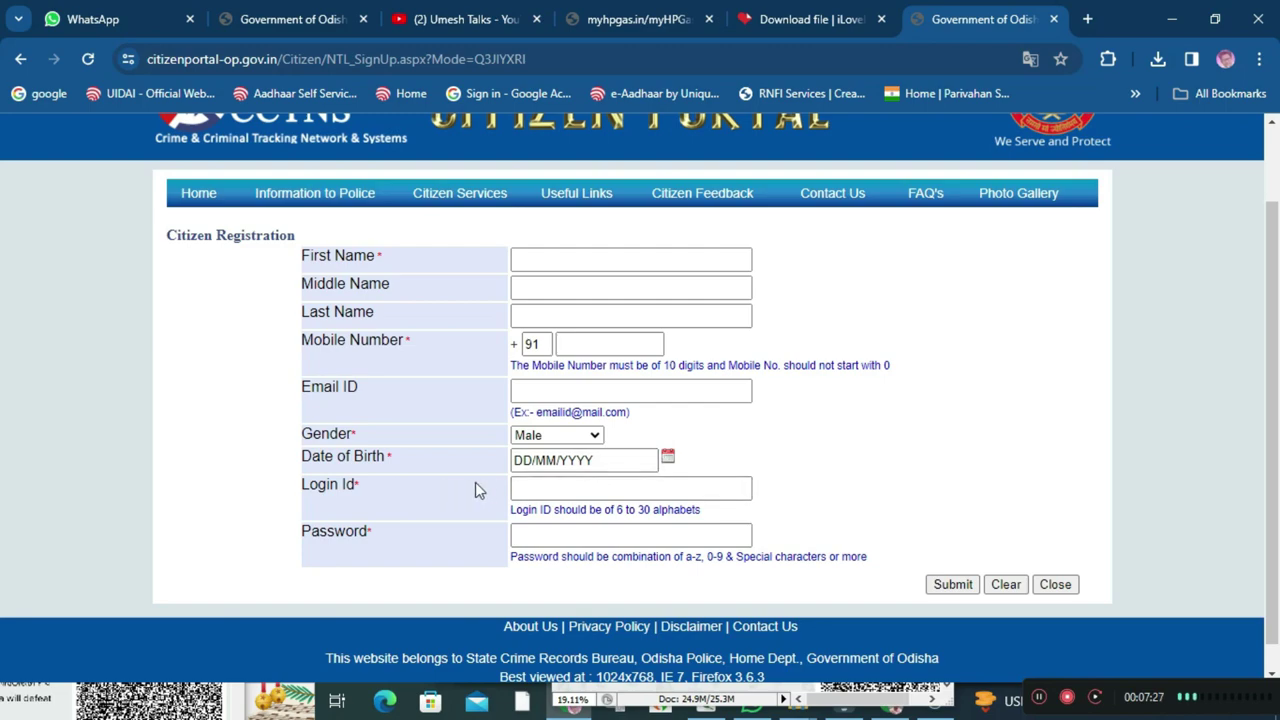
click(534, 487)
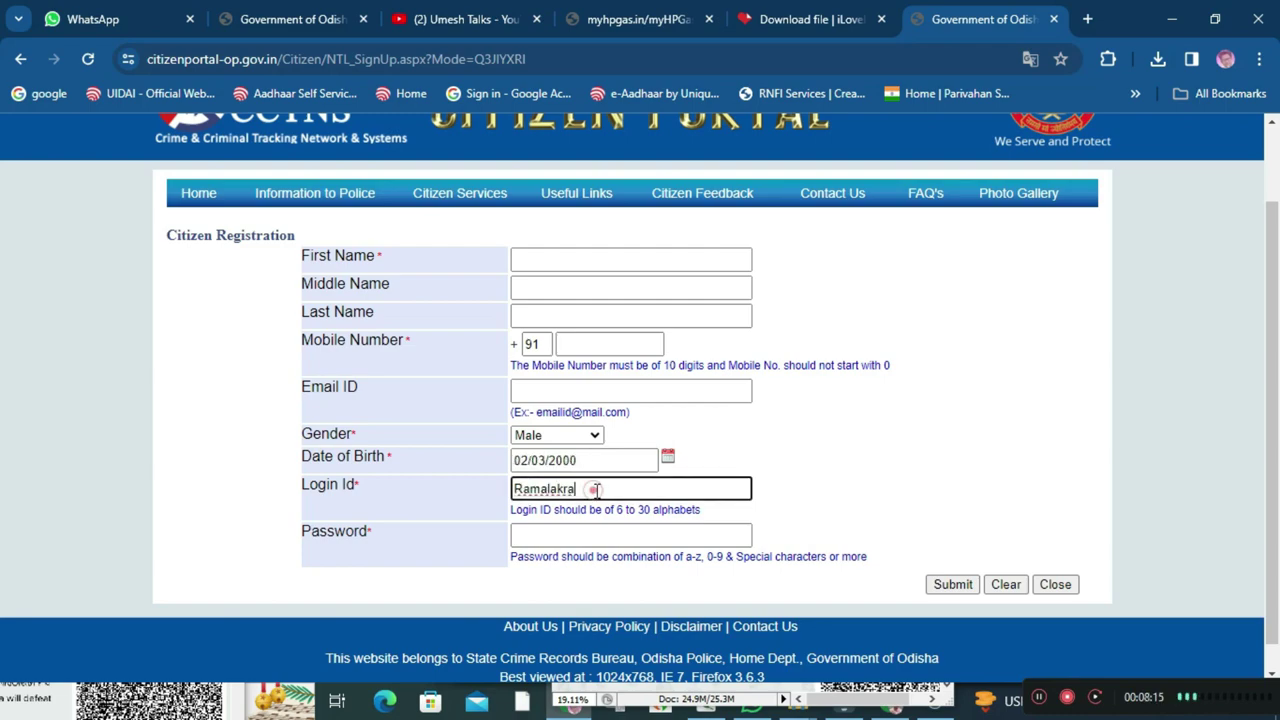
click(598, 489)
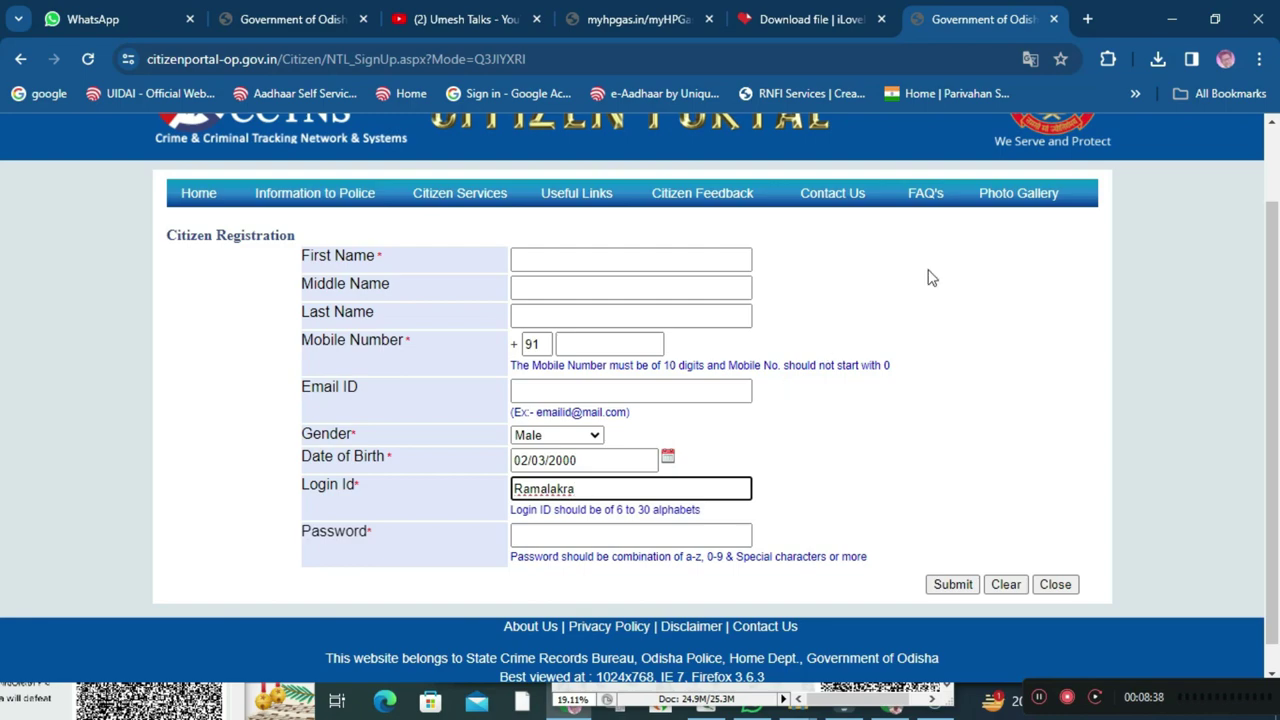
Leave the registration form and open a new Character Certificate Request from the signed-in citizen home page.
click(882, 202)
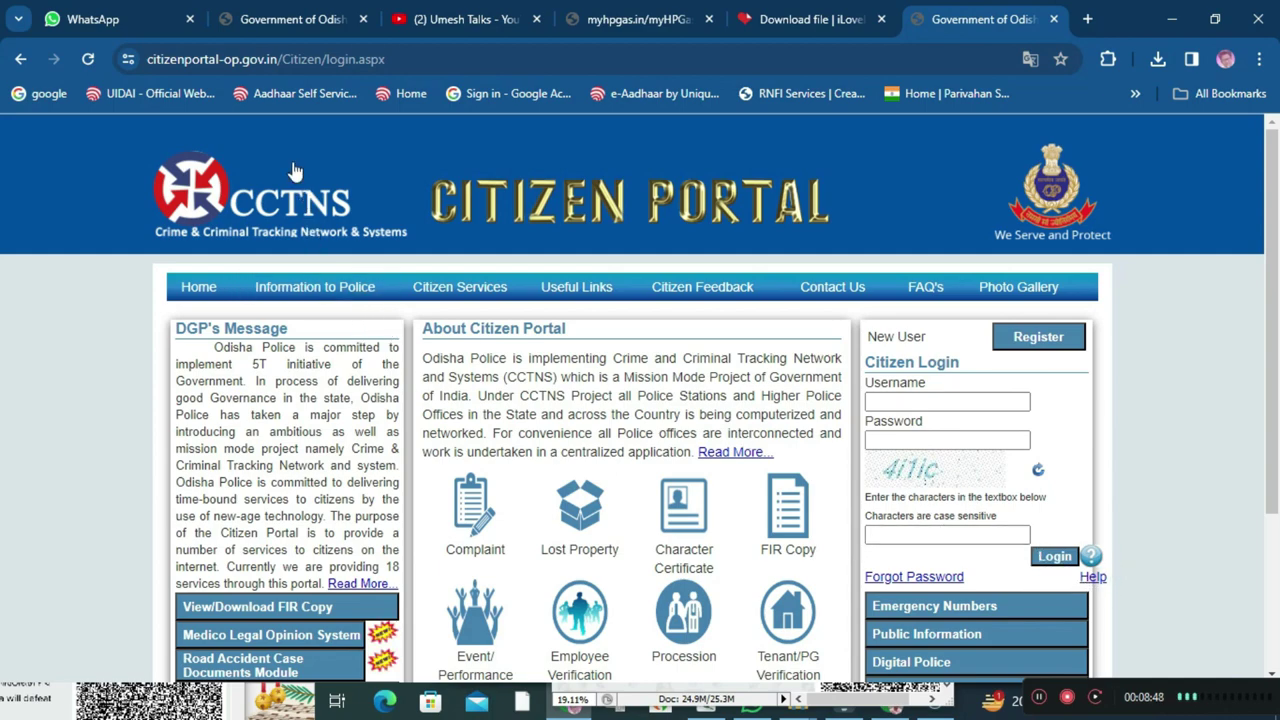
click(284, 24)
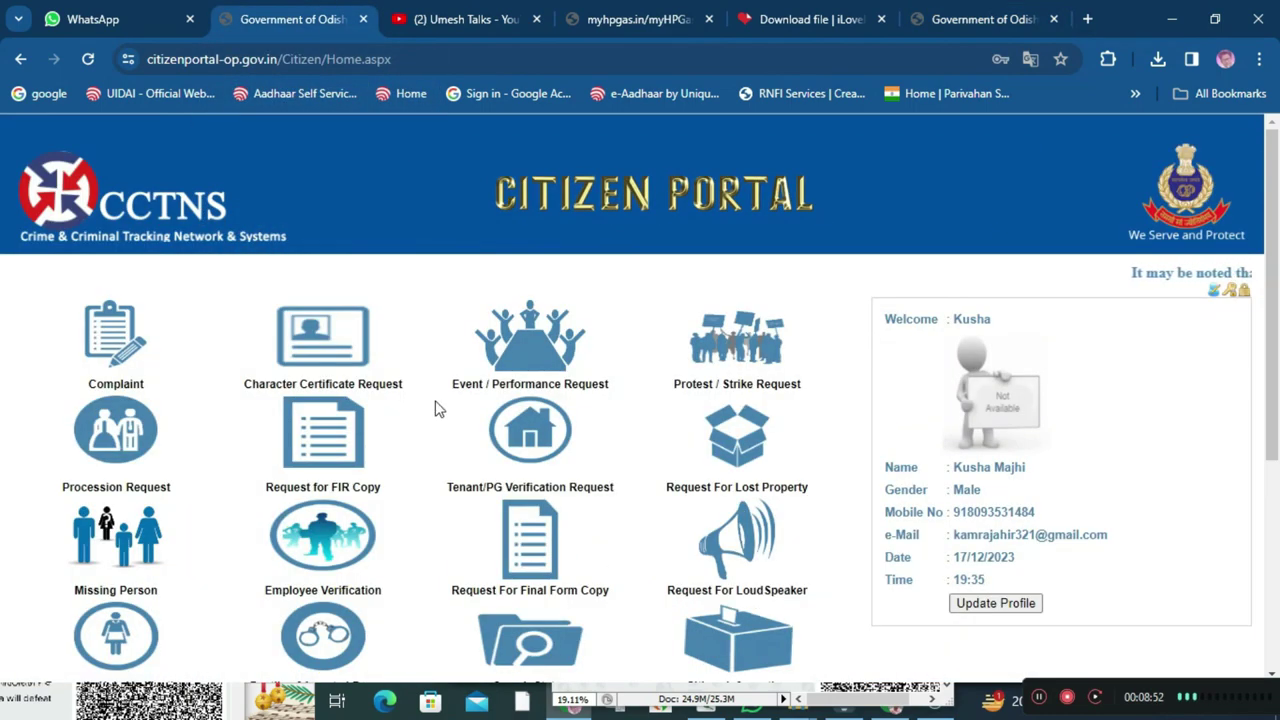
click(330, 385)
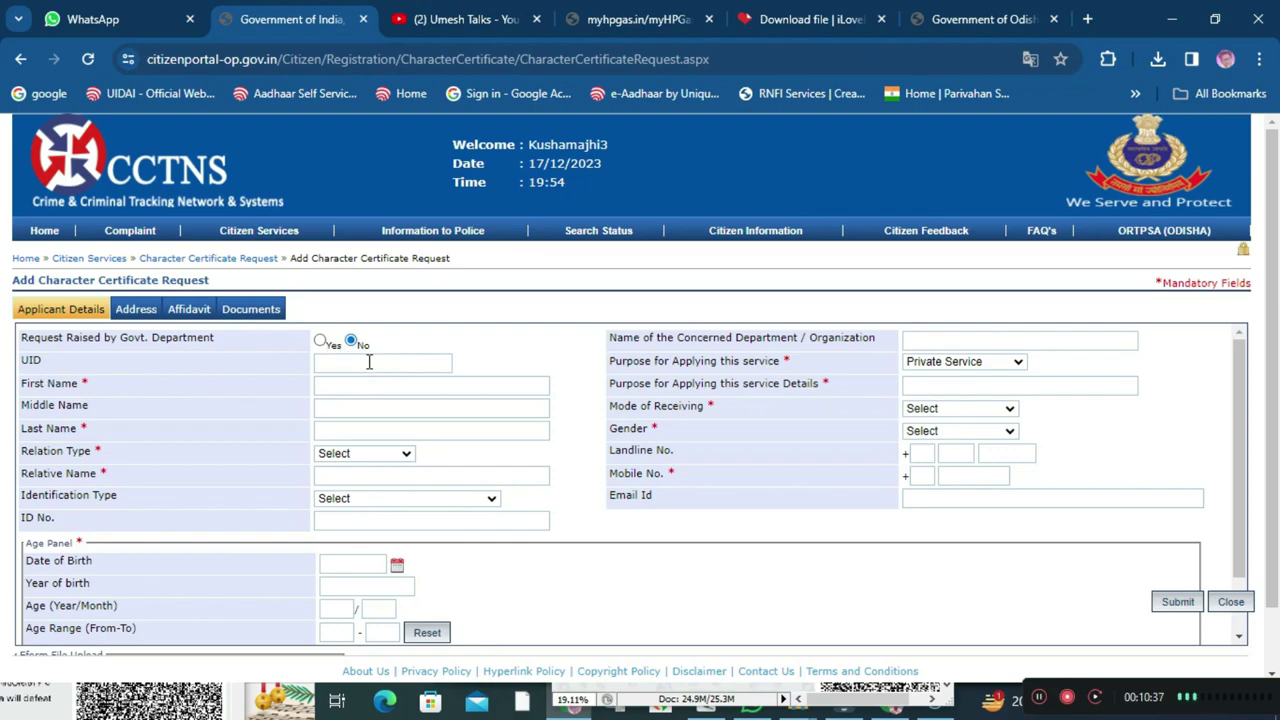
Set the applicant's relation type to Father in the character certificate request.
click(348, 454)
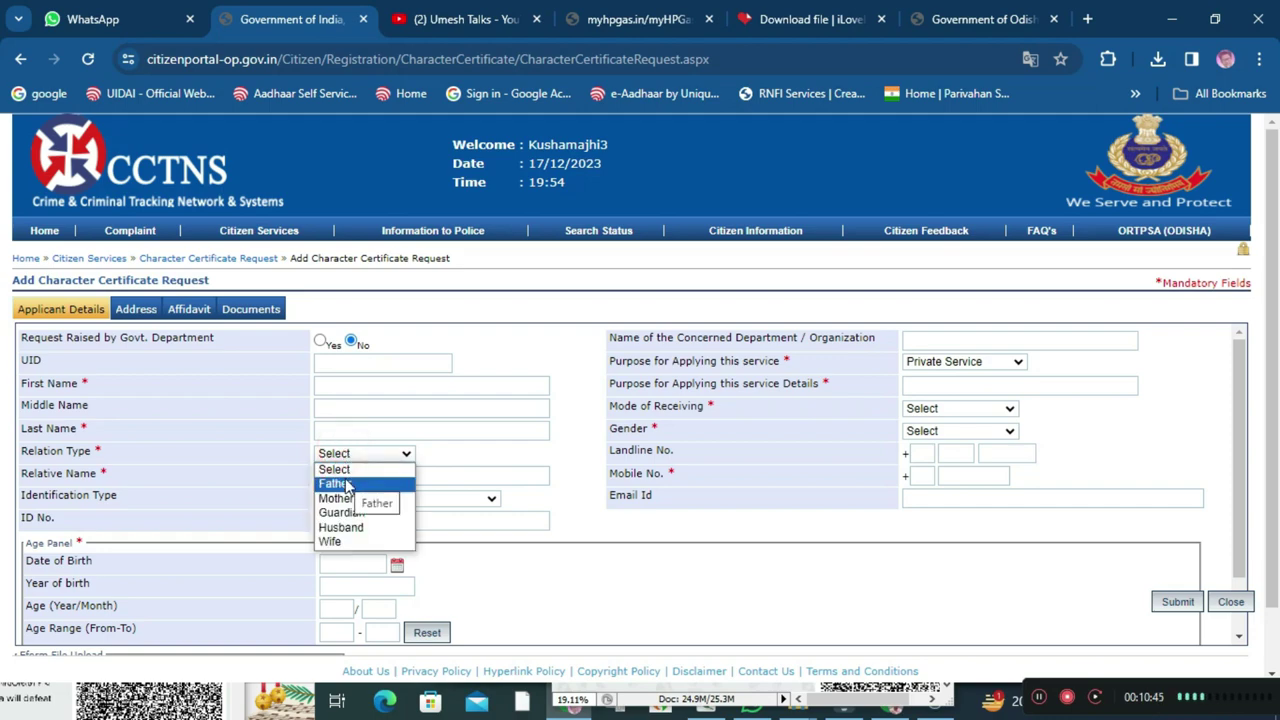
click(348, 484)
click(363, 455)
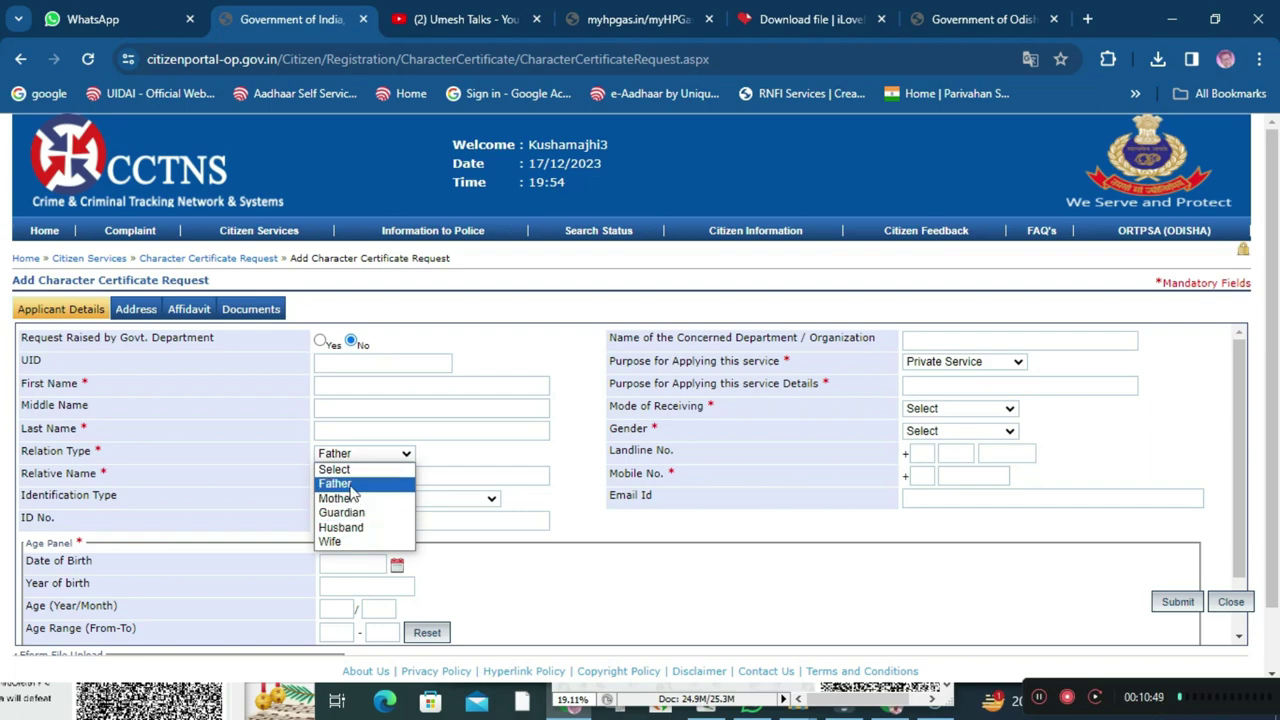
click(370, 454)
click(370, 454)
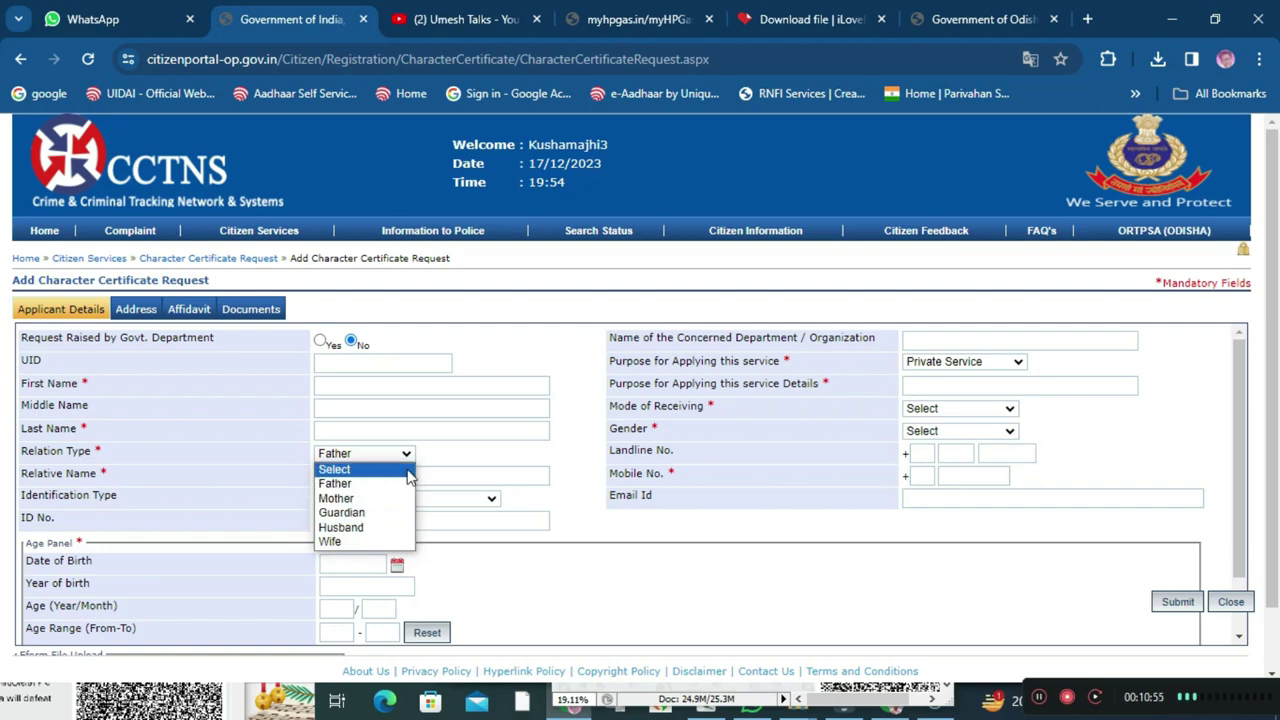
click(568, 466)
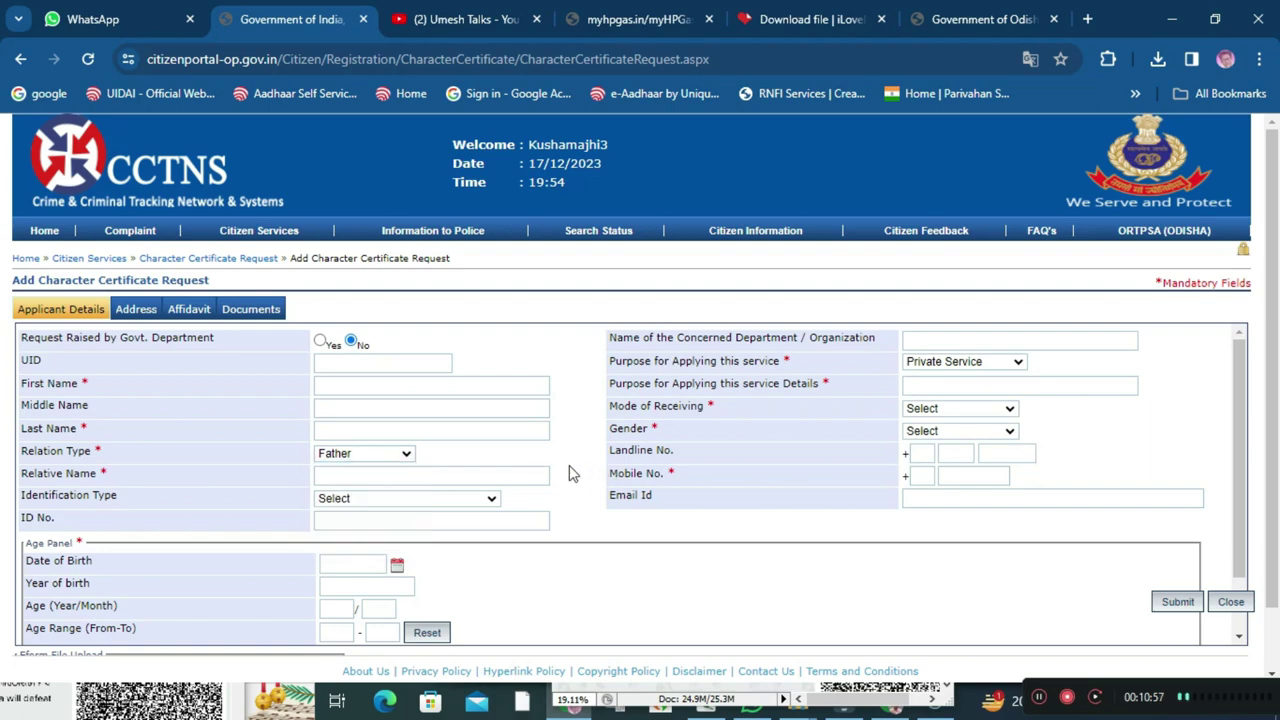
click(356, 455)
click(448, 458)
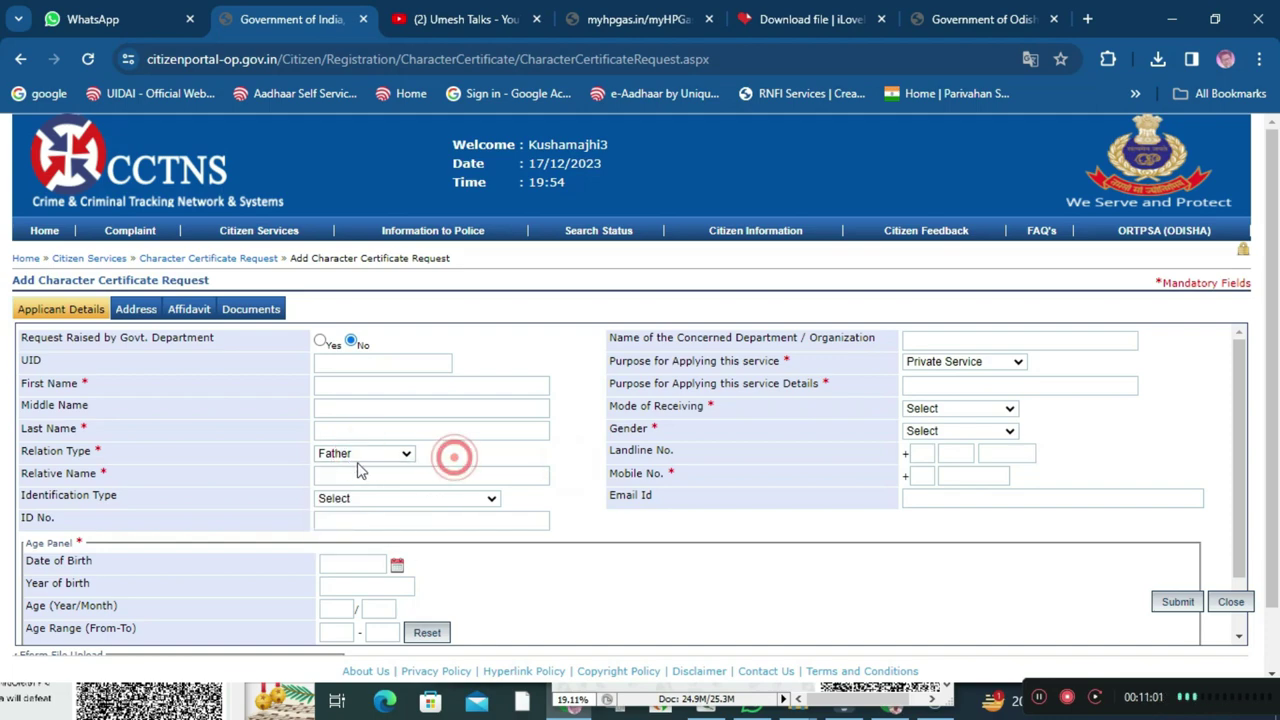
Set the applicant's identification type to AADHAR CARD(UIDAI) and look over the age fields.
click(360, 500)
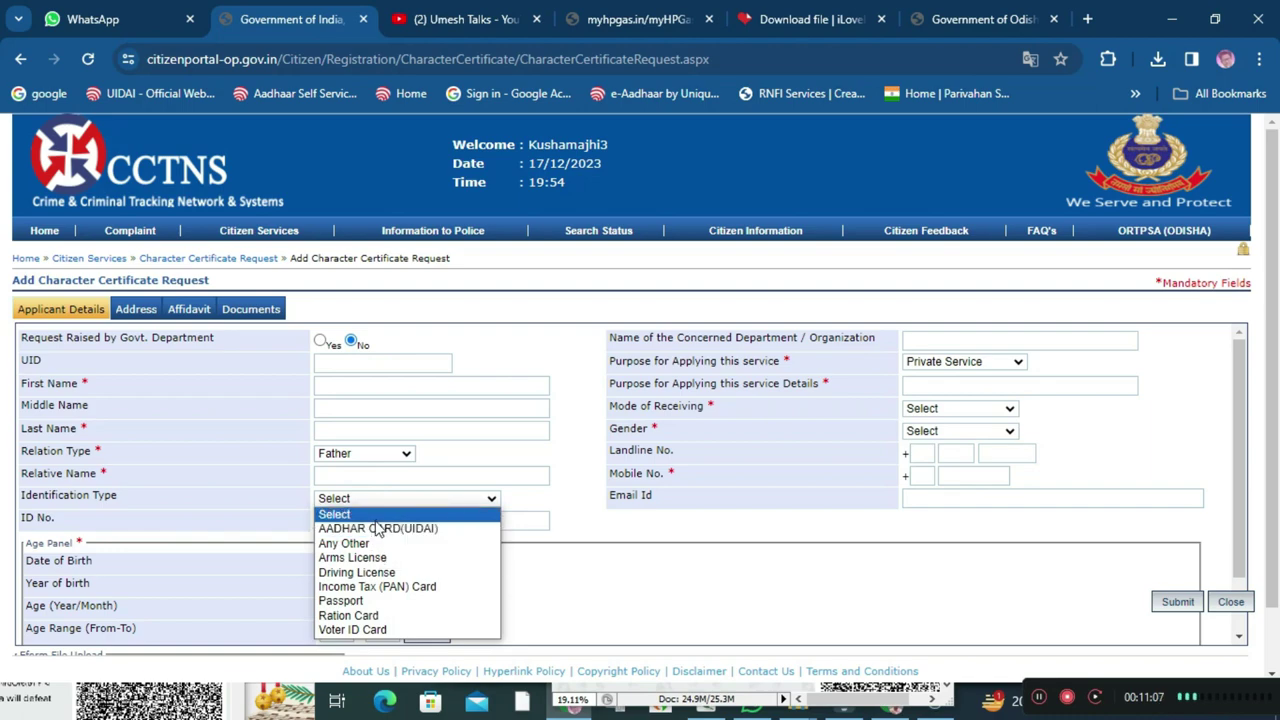
click(378, 528)
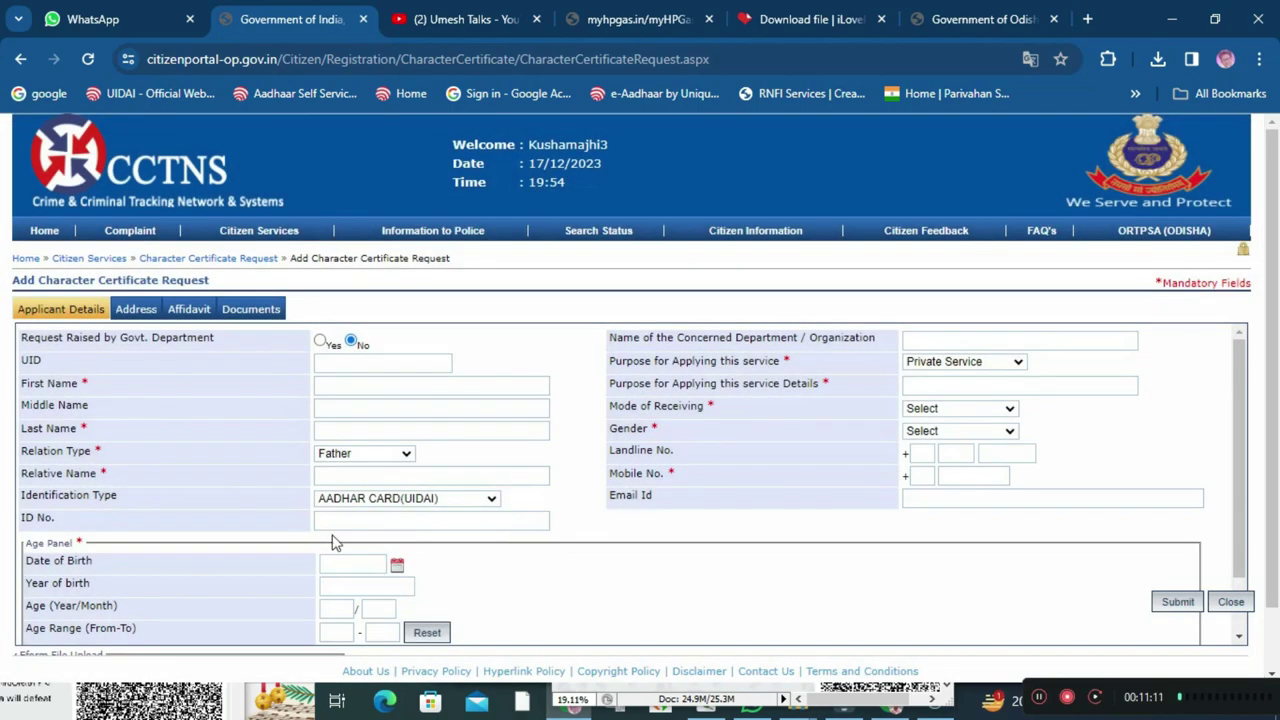
scroll(357, 560, down, 1)
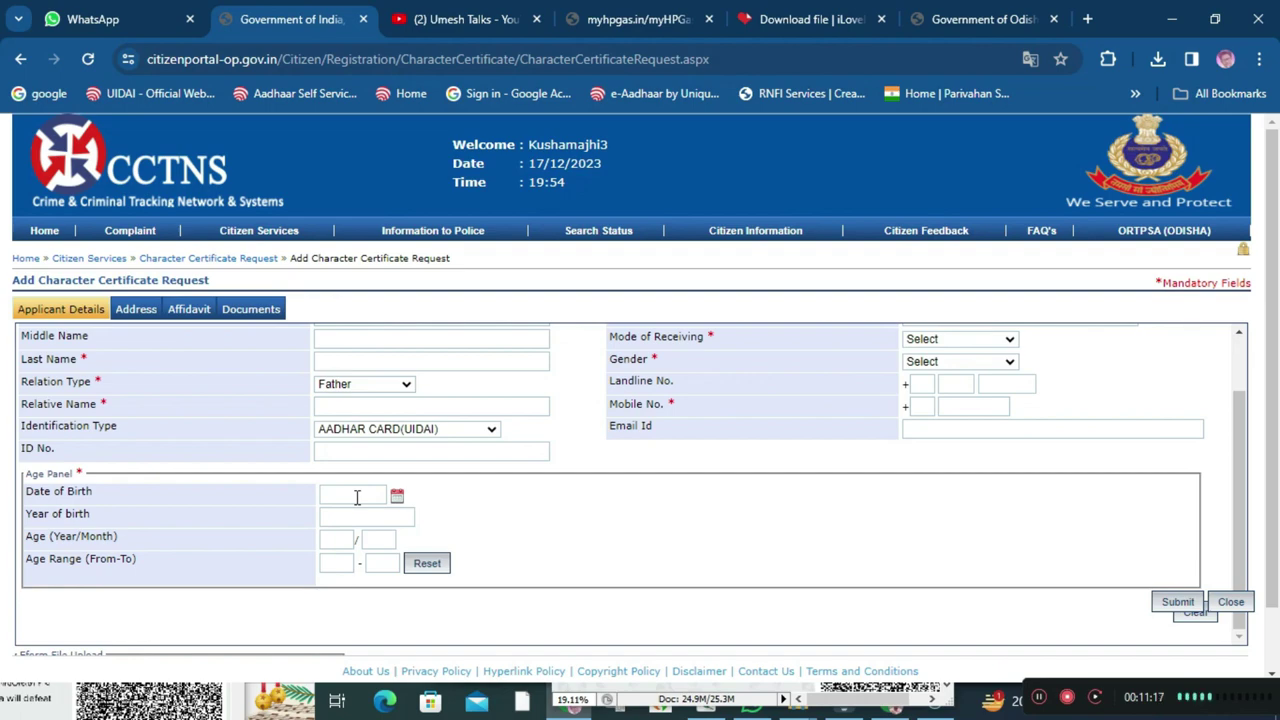
click(355, 516)
scroll(843, 449, up, 1)
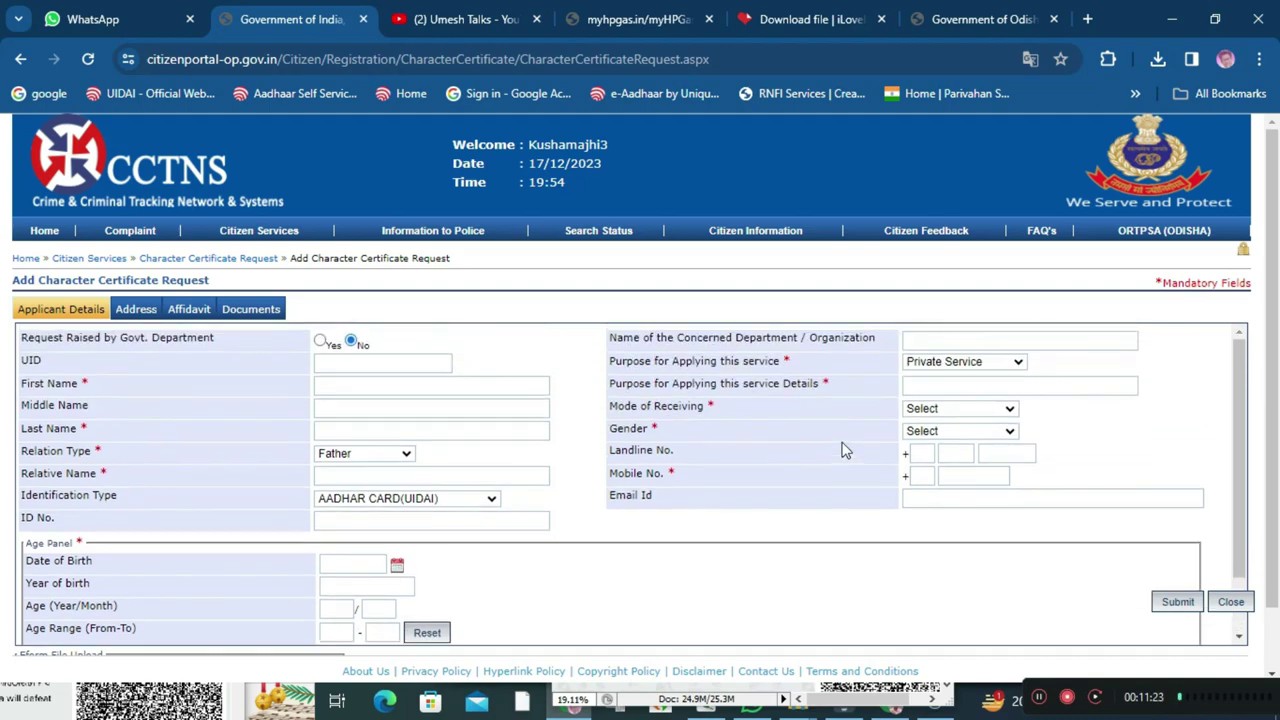
Choose Private Service as the purpose for applying for the character certificate.
click(940, 340)
click(960, 363)
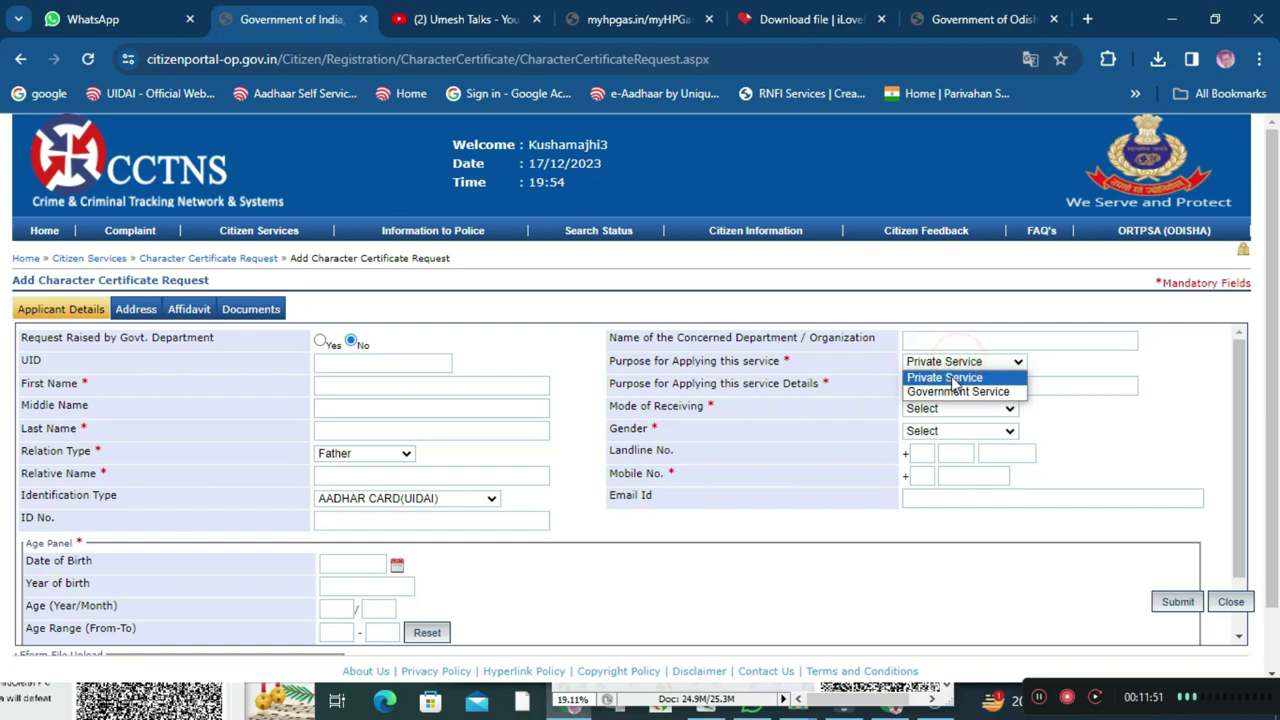
click(950, 378)
click(935, 386)
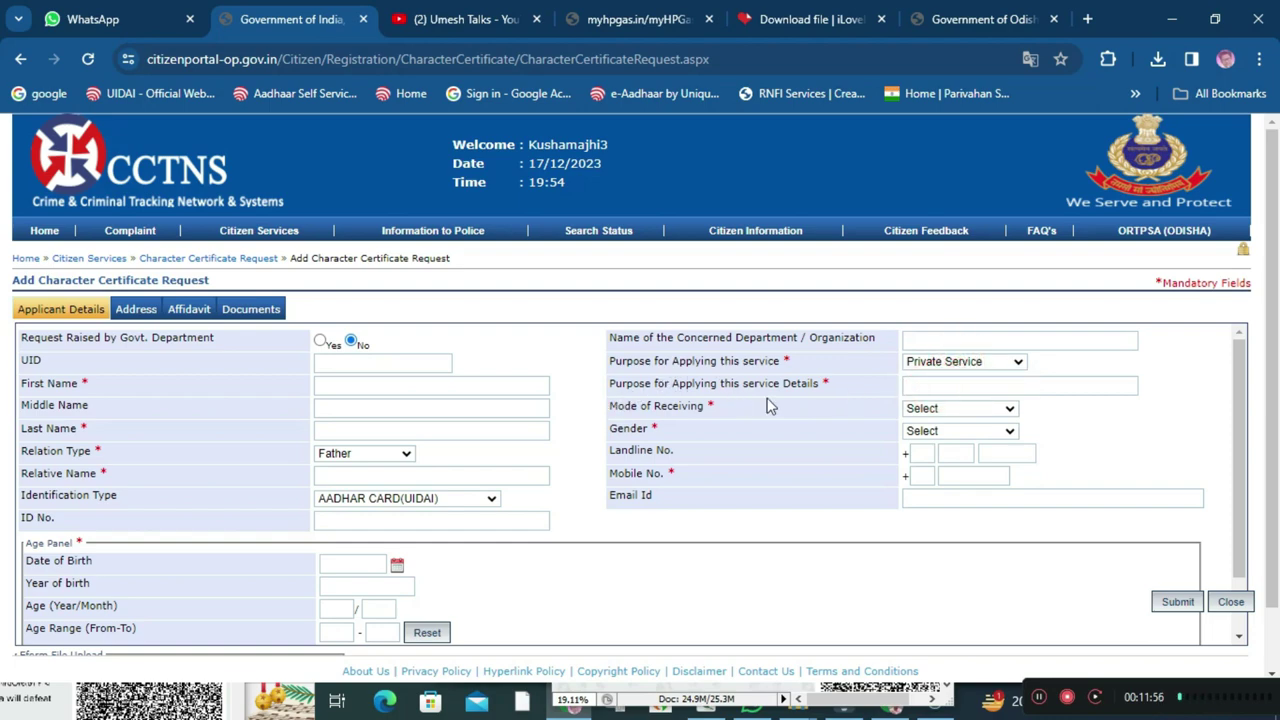
click(935, 387)
Set the mode of receiving the certificate to Online and the applicant's gender to Male.
click(938, 410)
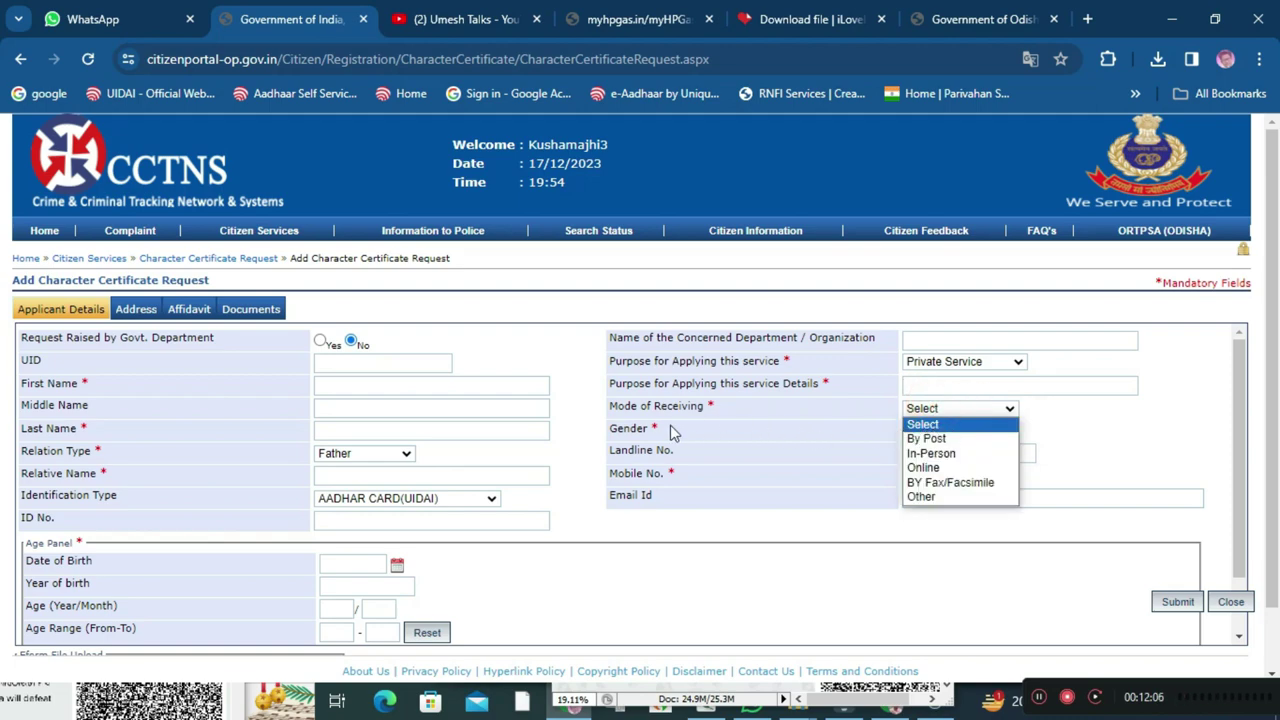
click(1078, 443)
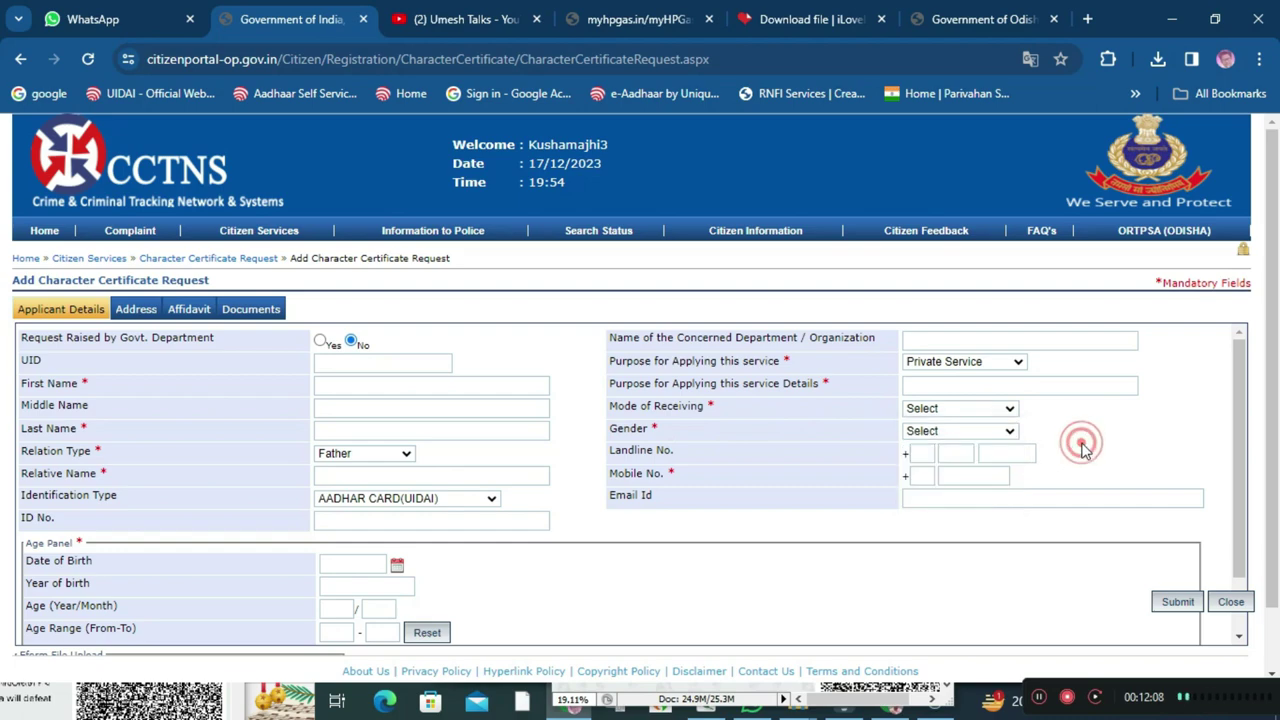
click(966, 418)
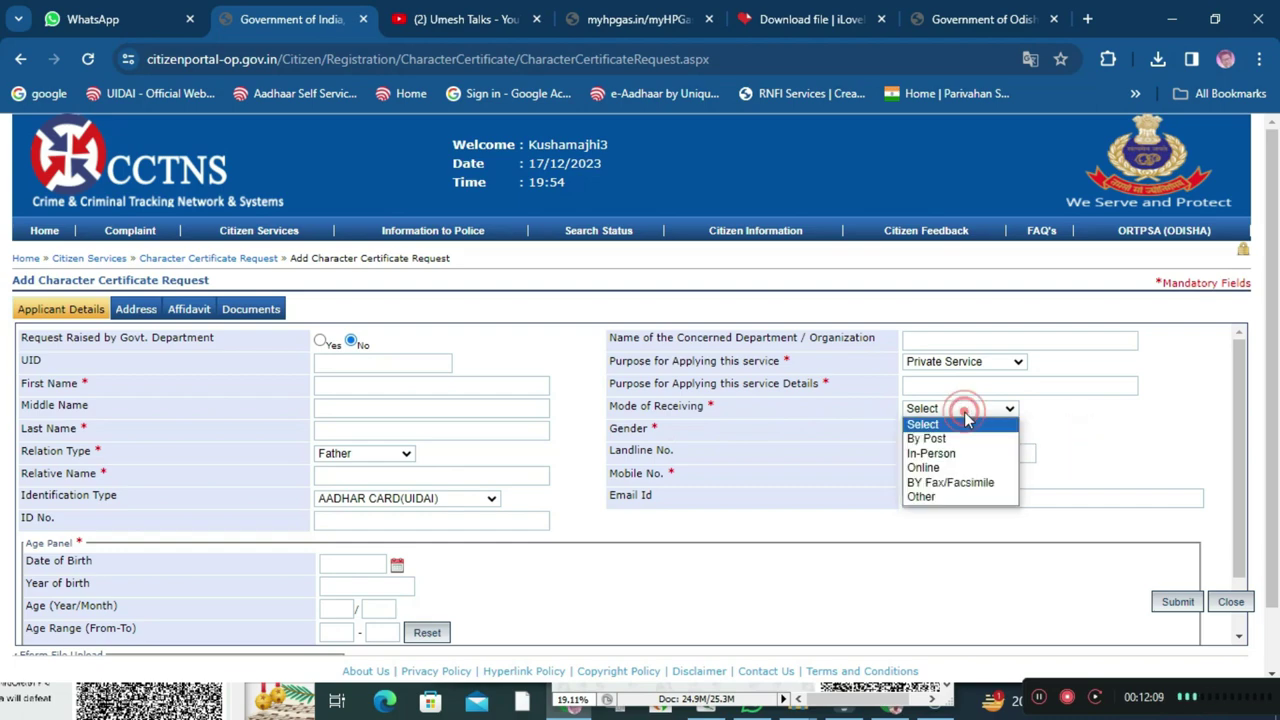
click(943, 467)
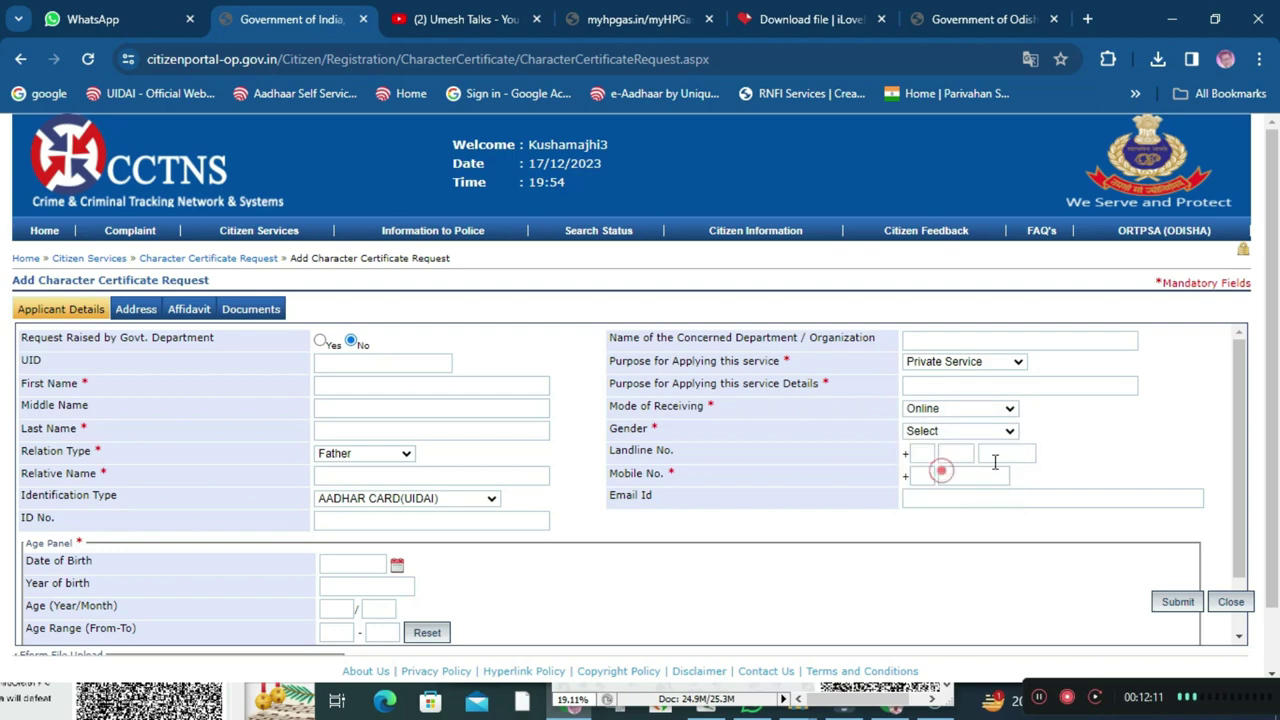
click(953, 432)
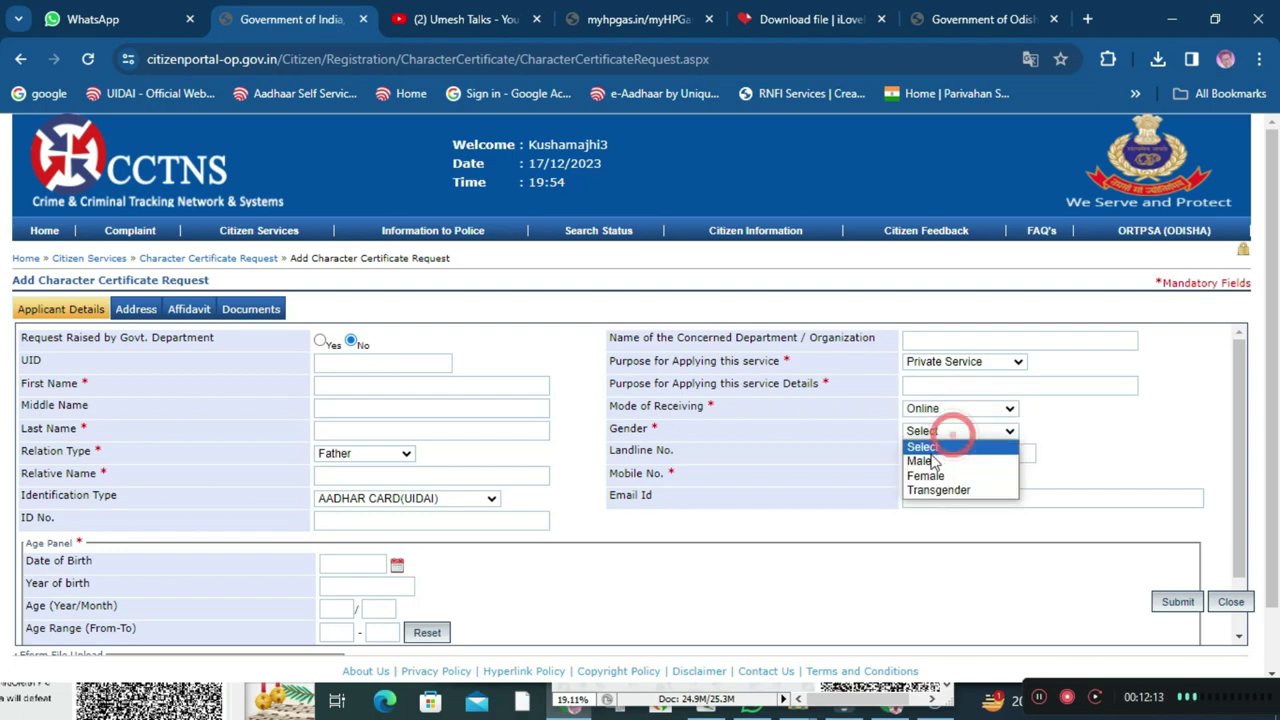
click(925, 461)
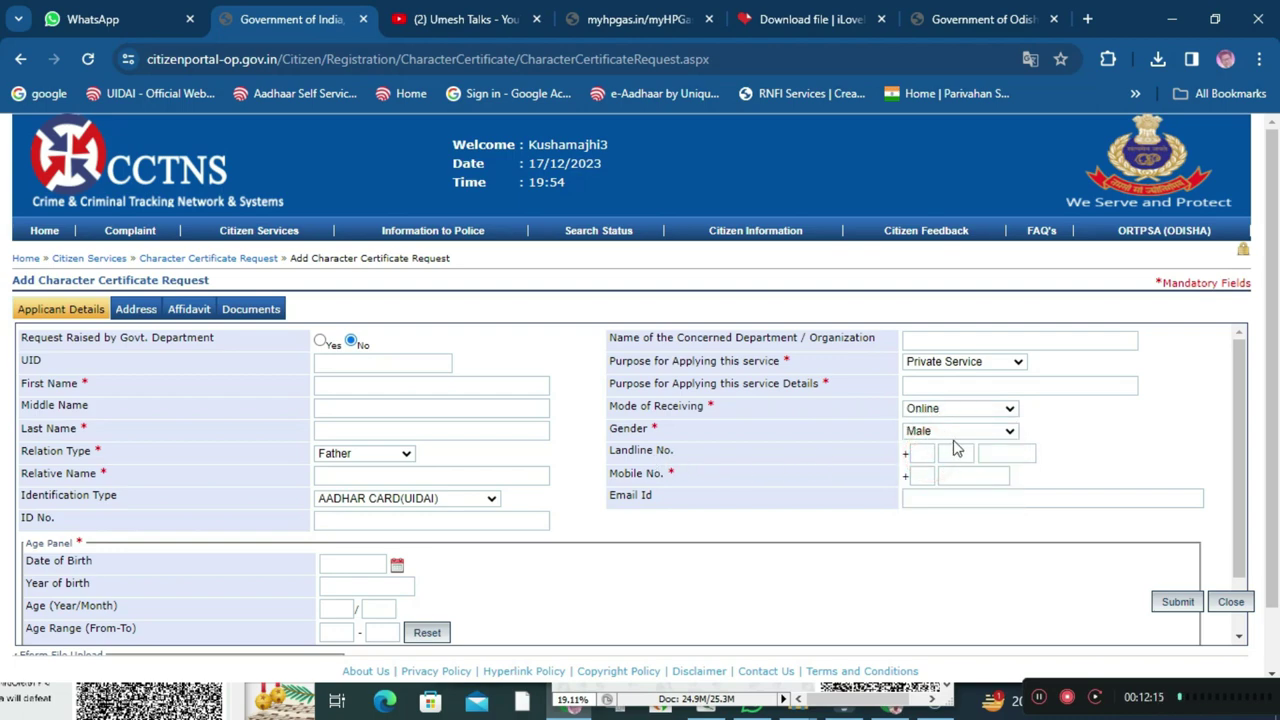
click(953, 431)
click(1130, 457)
click(948, 476)
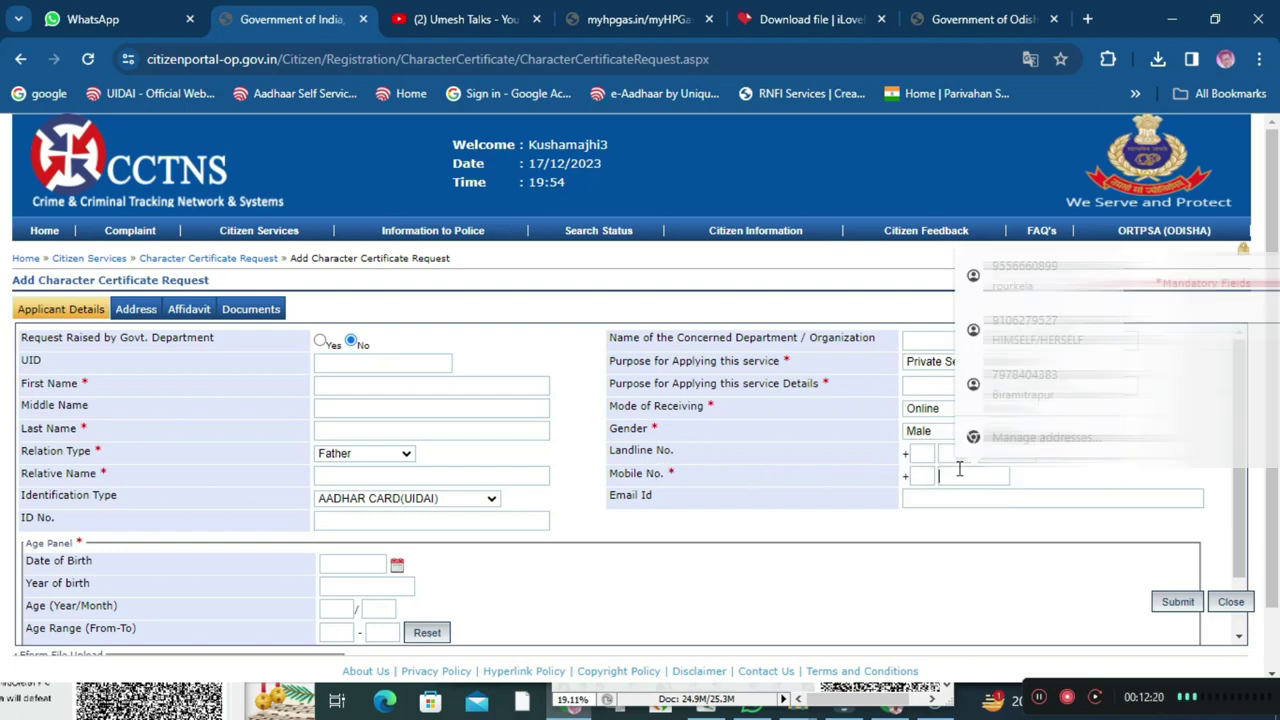
click(971, 500)
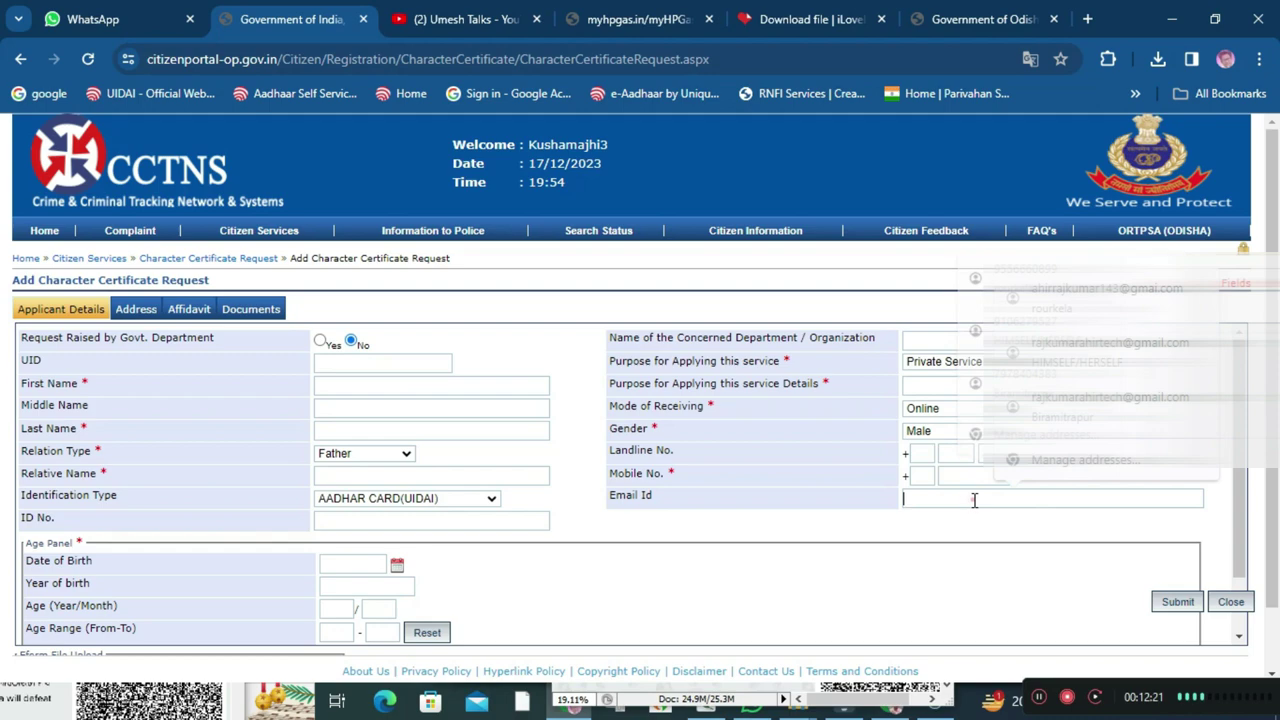
scroll(894, 531, down, 1)
click(903, 522)
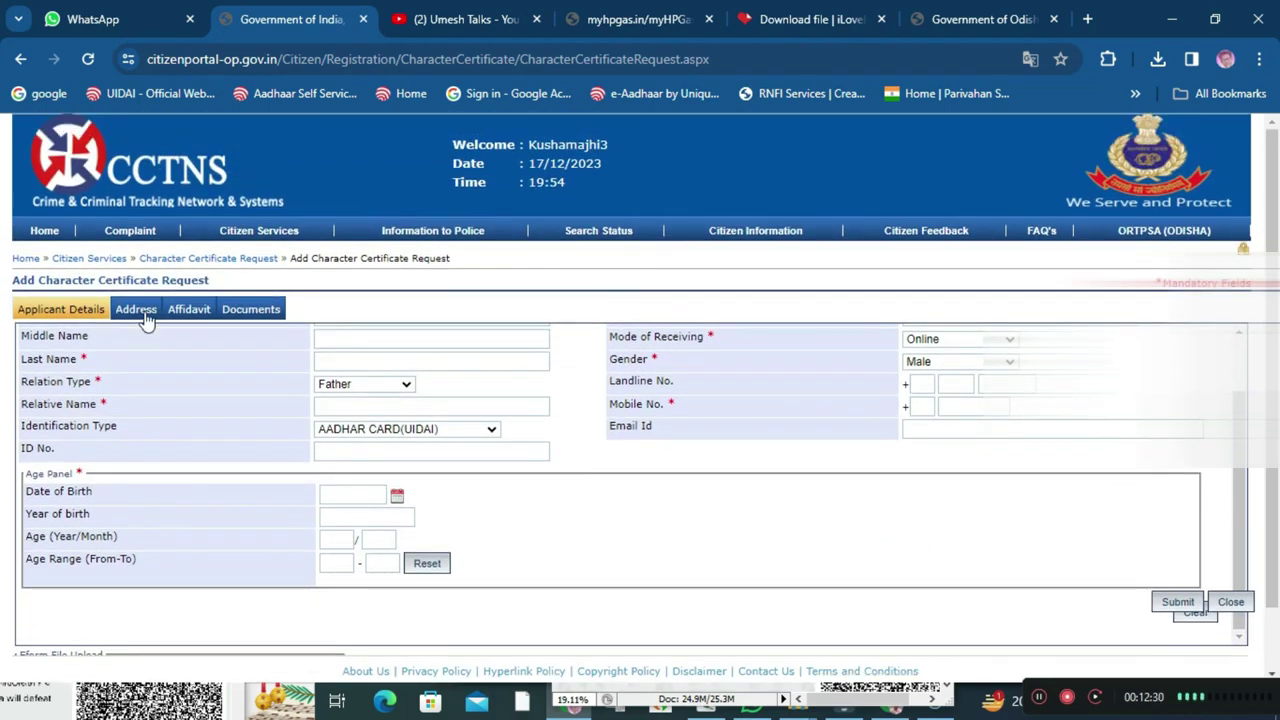
Open the Address section of the character certificate request and look over the present address fields.
click(142, 312)
click(145, 316)
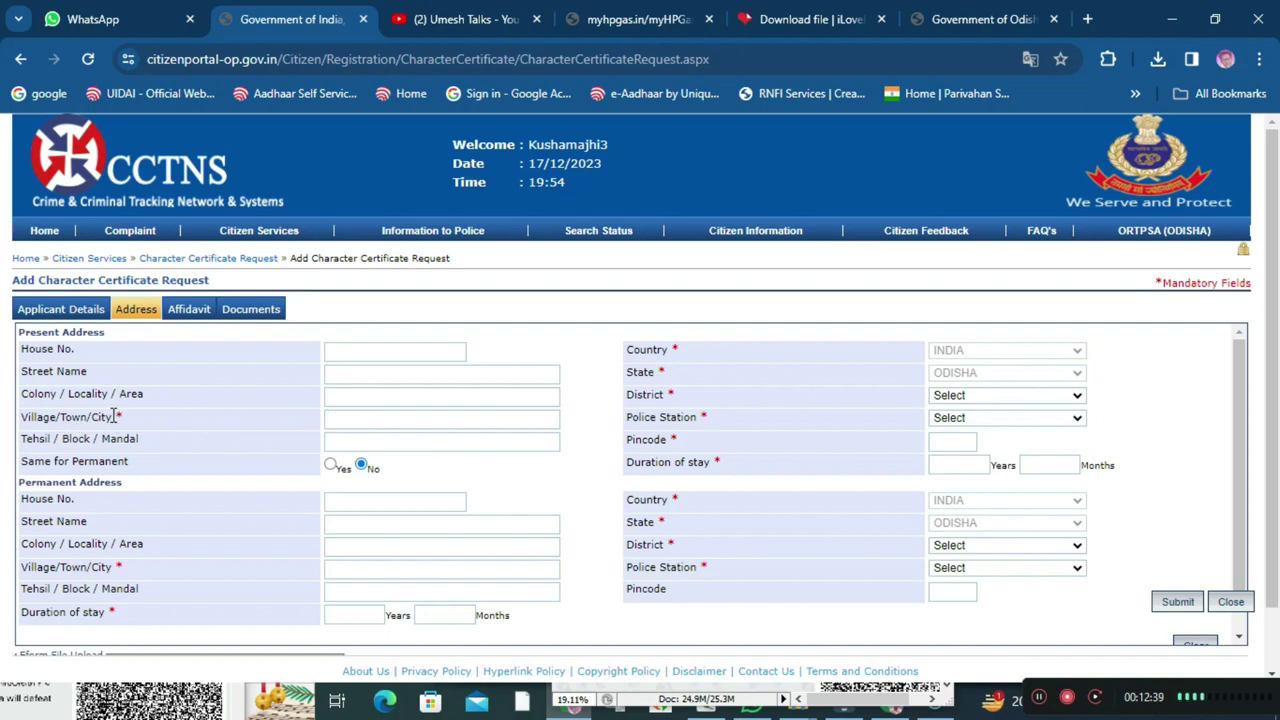
click(340, 418)
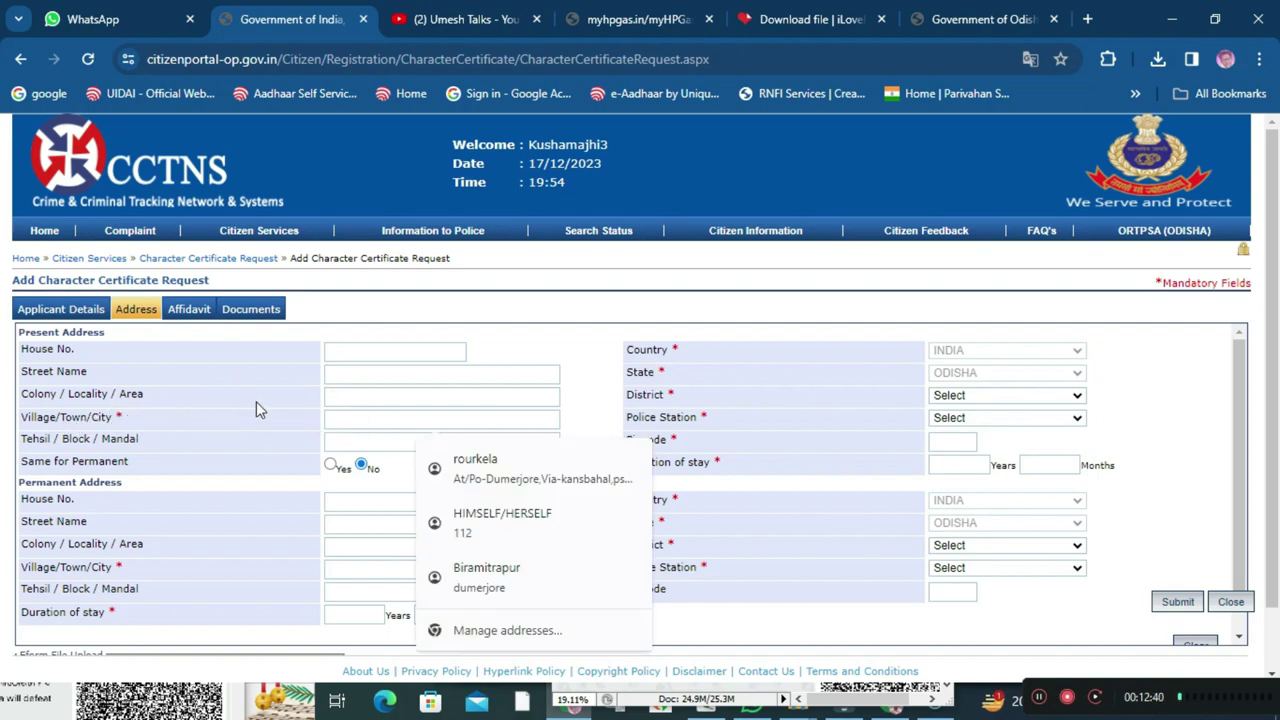
click(256, 400)
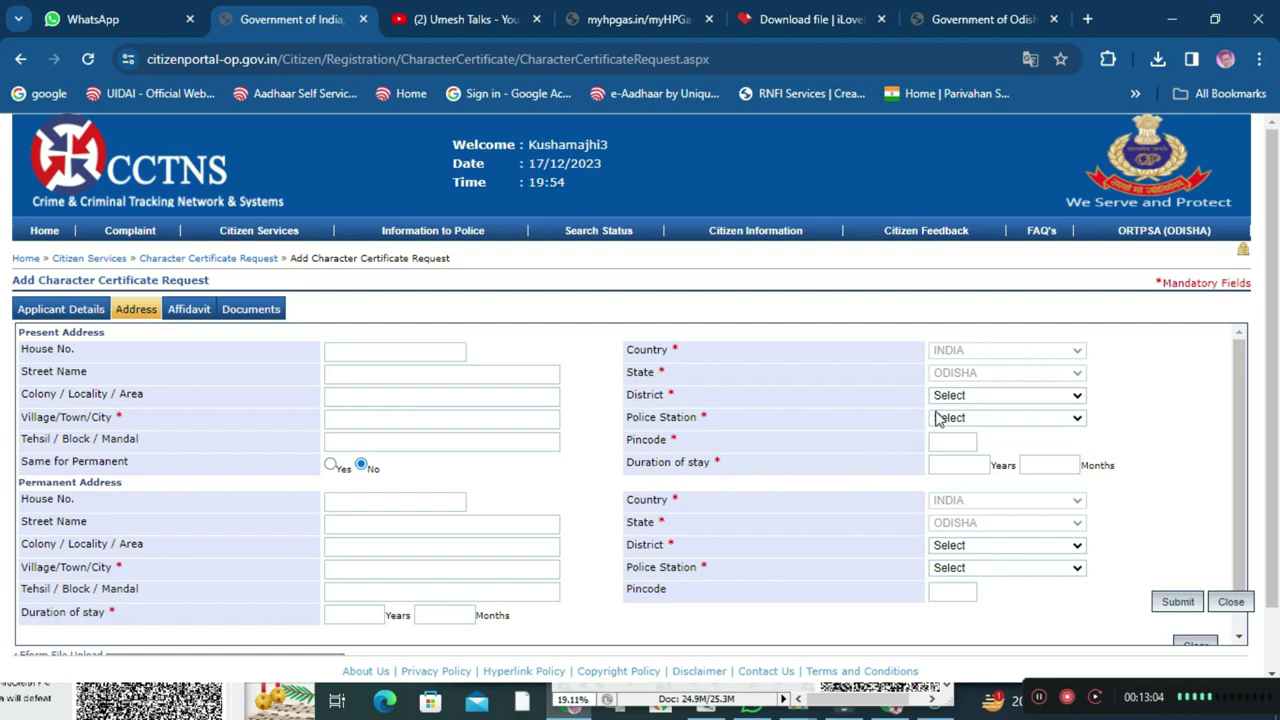
Set the present address district to SUNDARGARH and its police station to BIRAMITRAPUR.
click(985, 395)
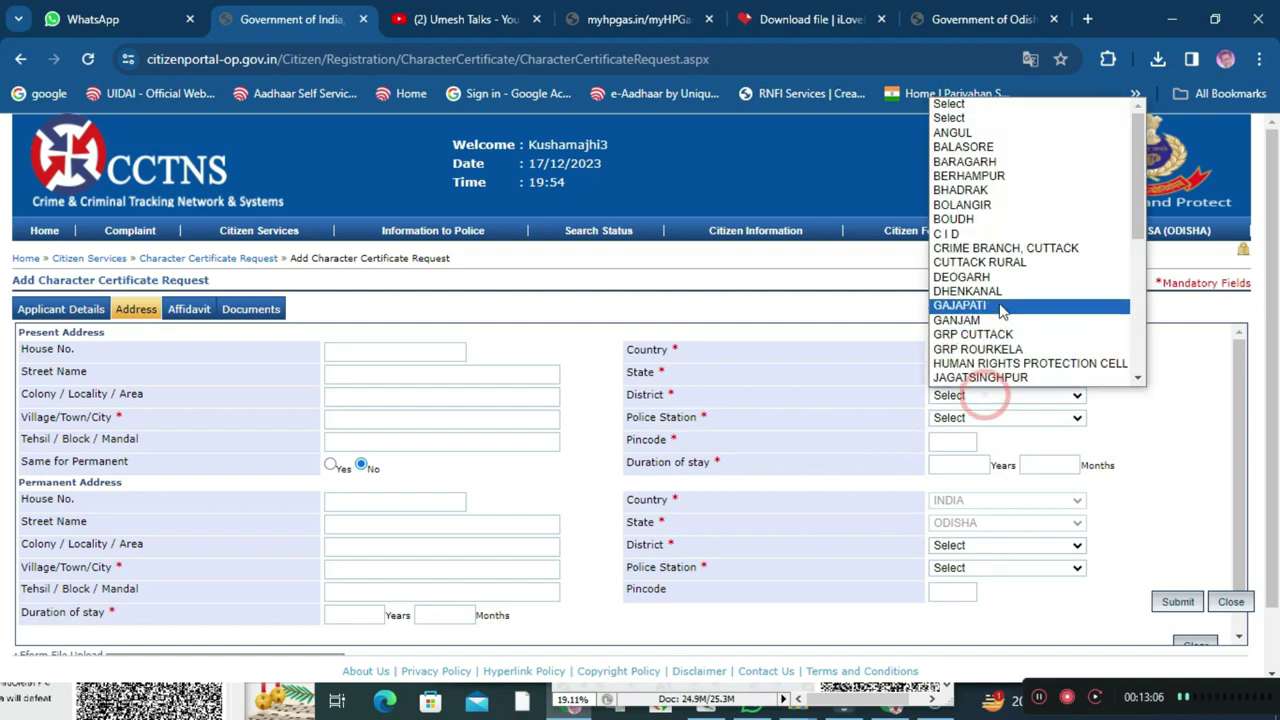
scroll(1001, 312, down, 5)
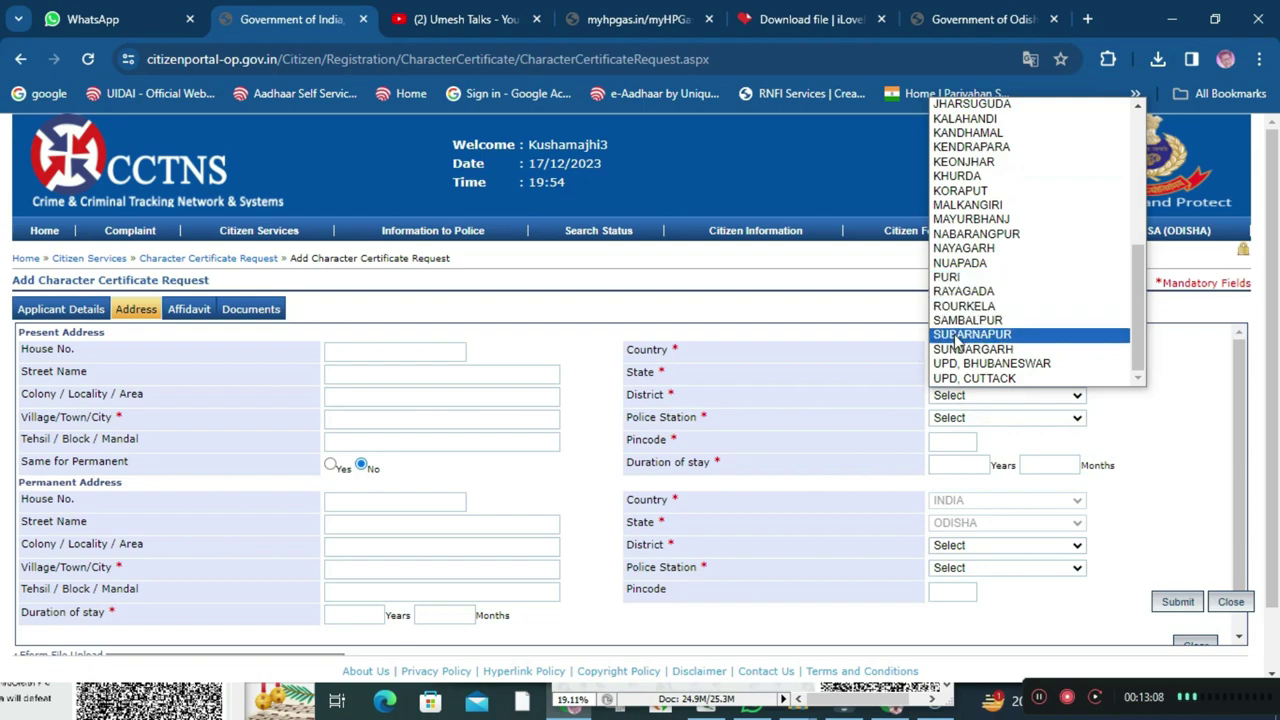
click(960, 349)
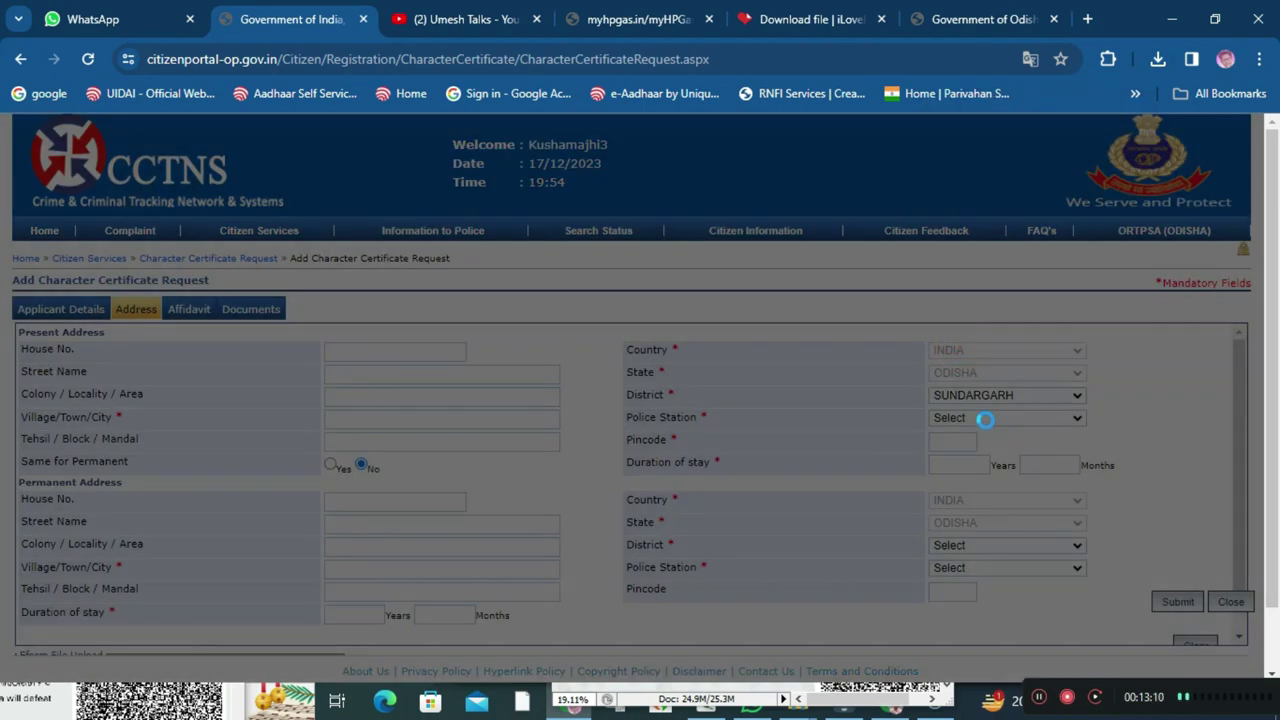
click(988, 420)
click(985, 457)
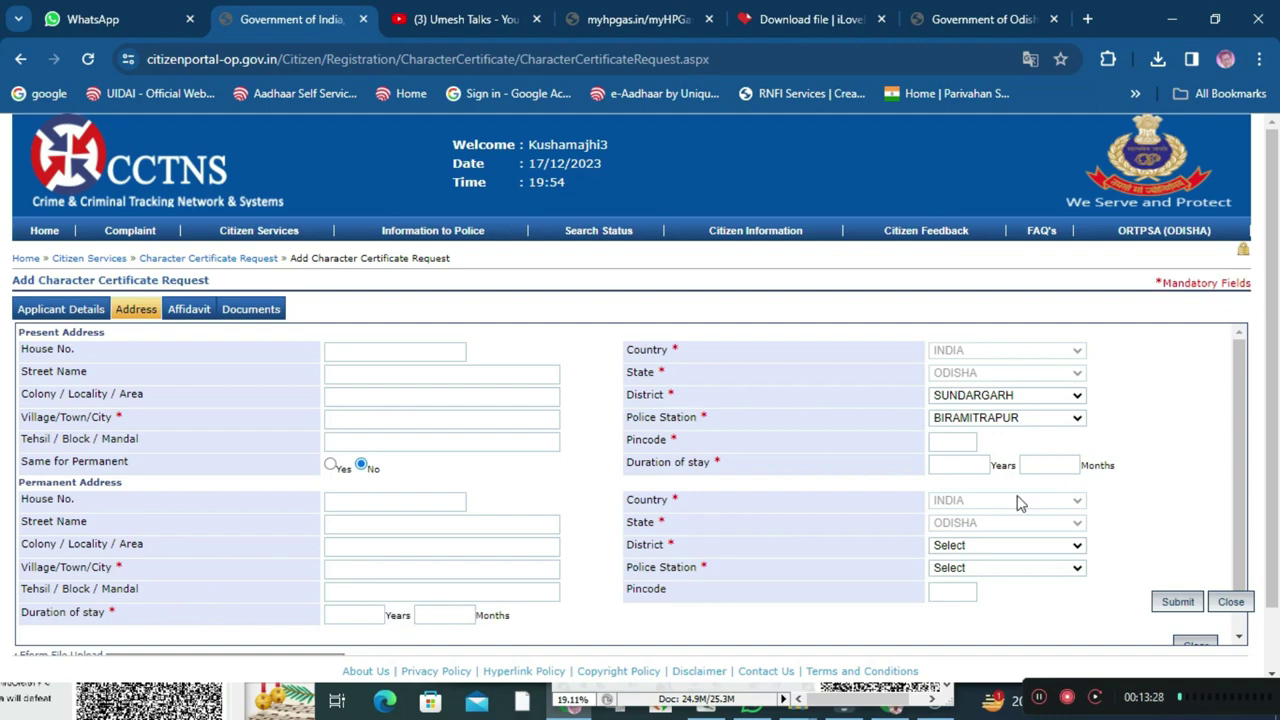
Set the permanent address district to SUNDARGARH and its police station to BIRAMITRAPUR, leaving the pincode blank.
click(957, 543)
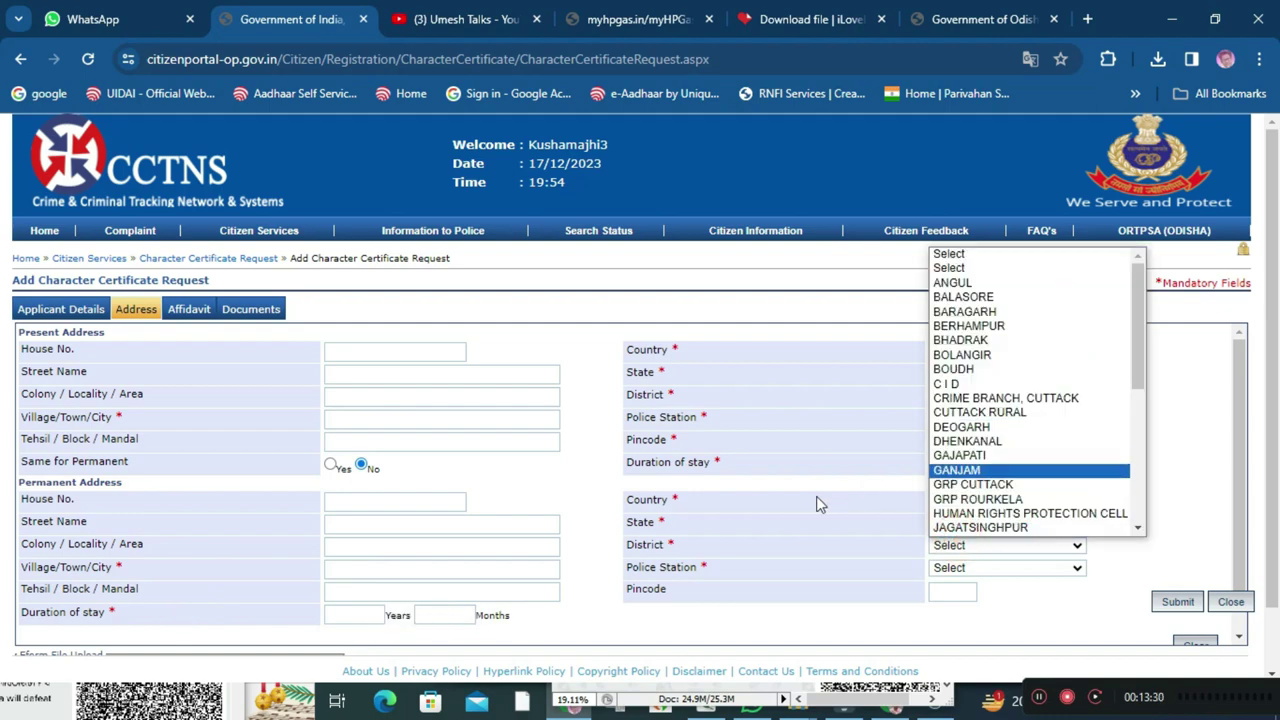
click(857, 482)
click(960, 540)
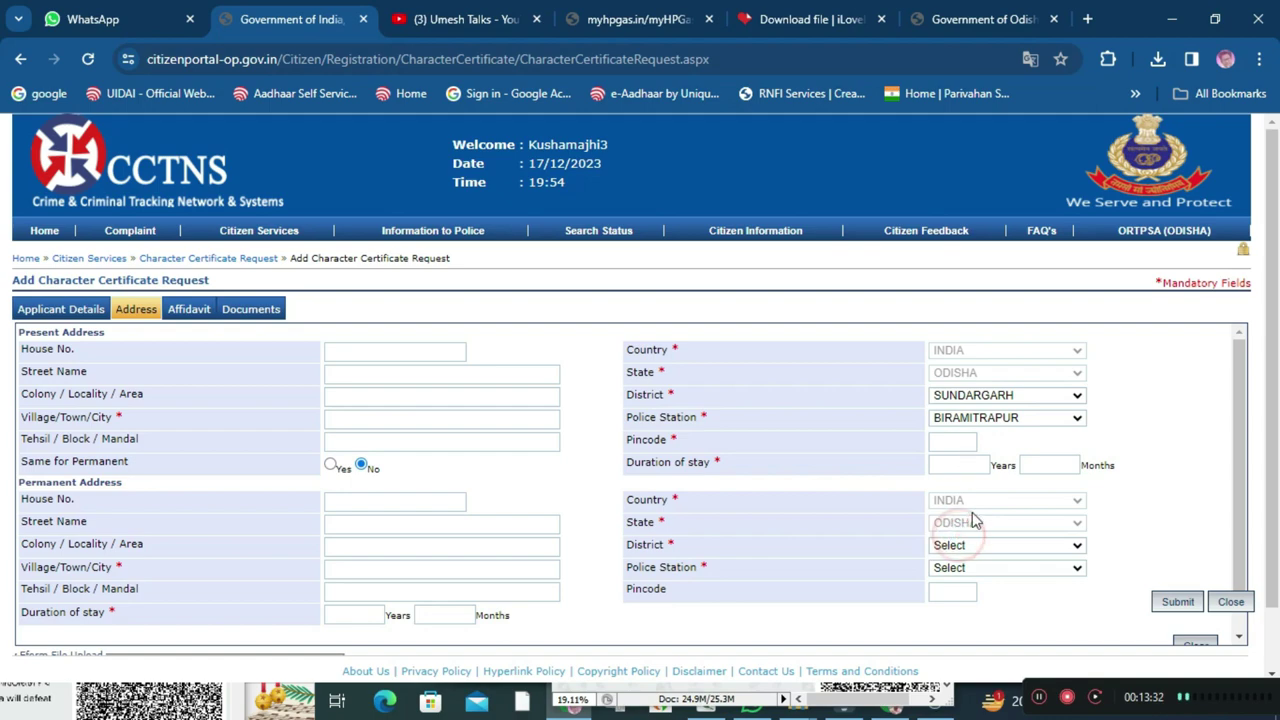
scroll(975, 515, down, 5)
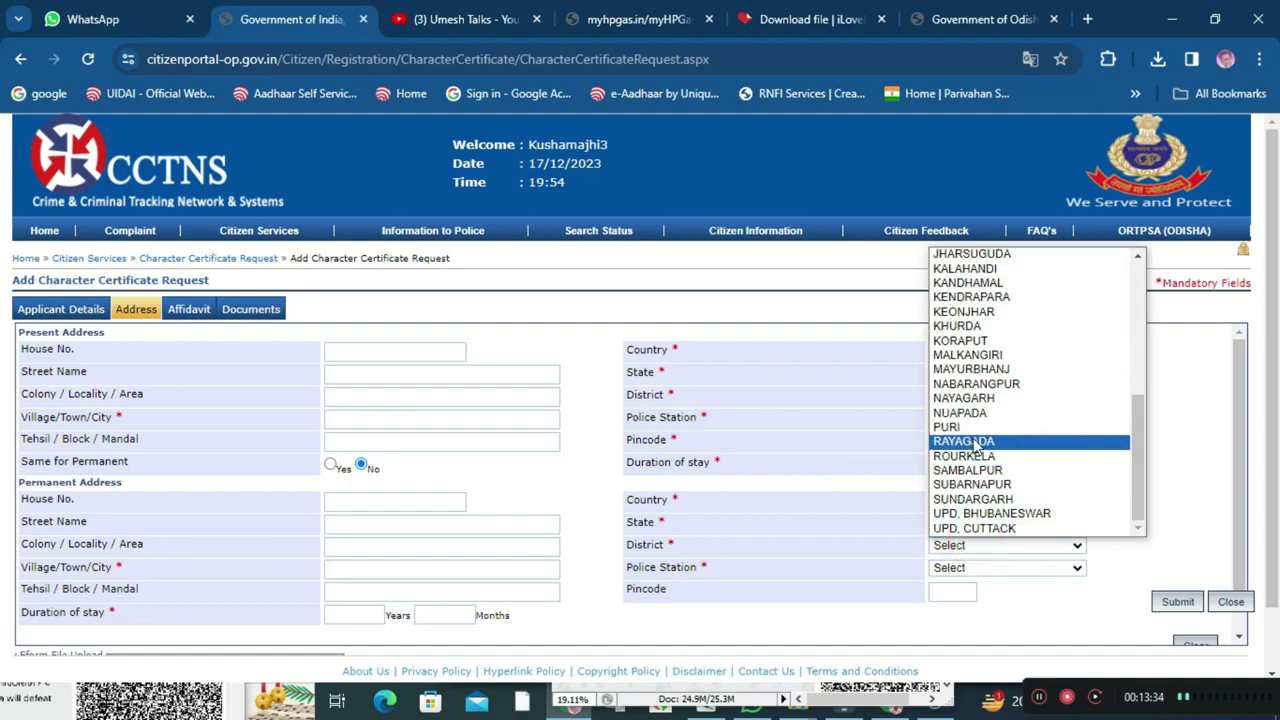
click(975, 498)
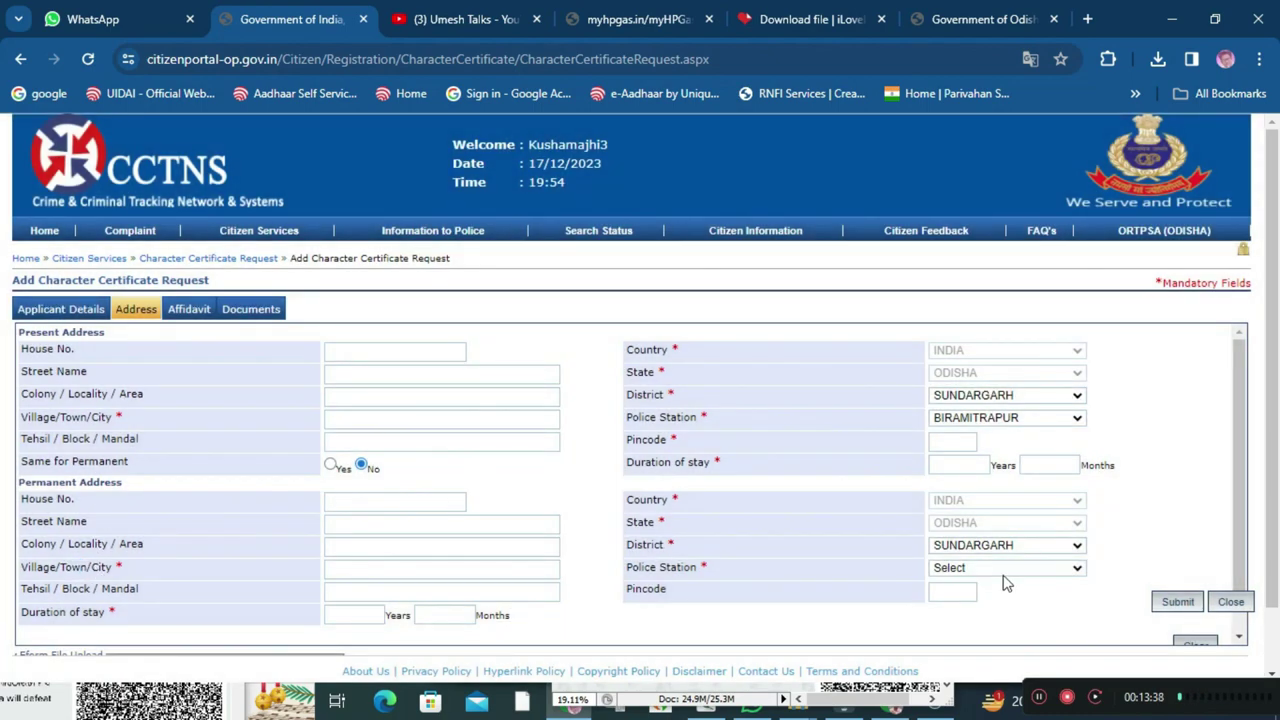
click(1005, 569)
click(975, 376)
click(955, 590)
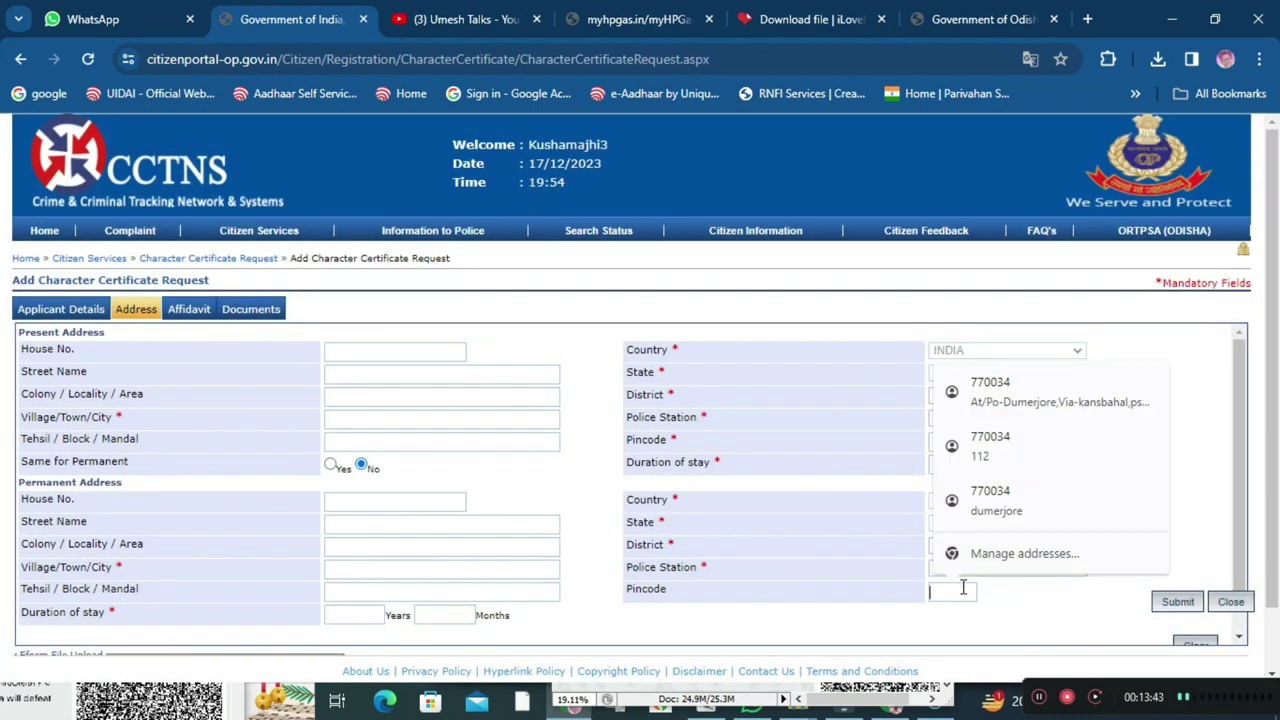
click(1022, 622)
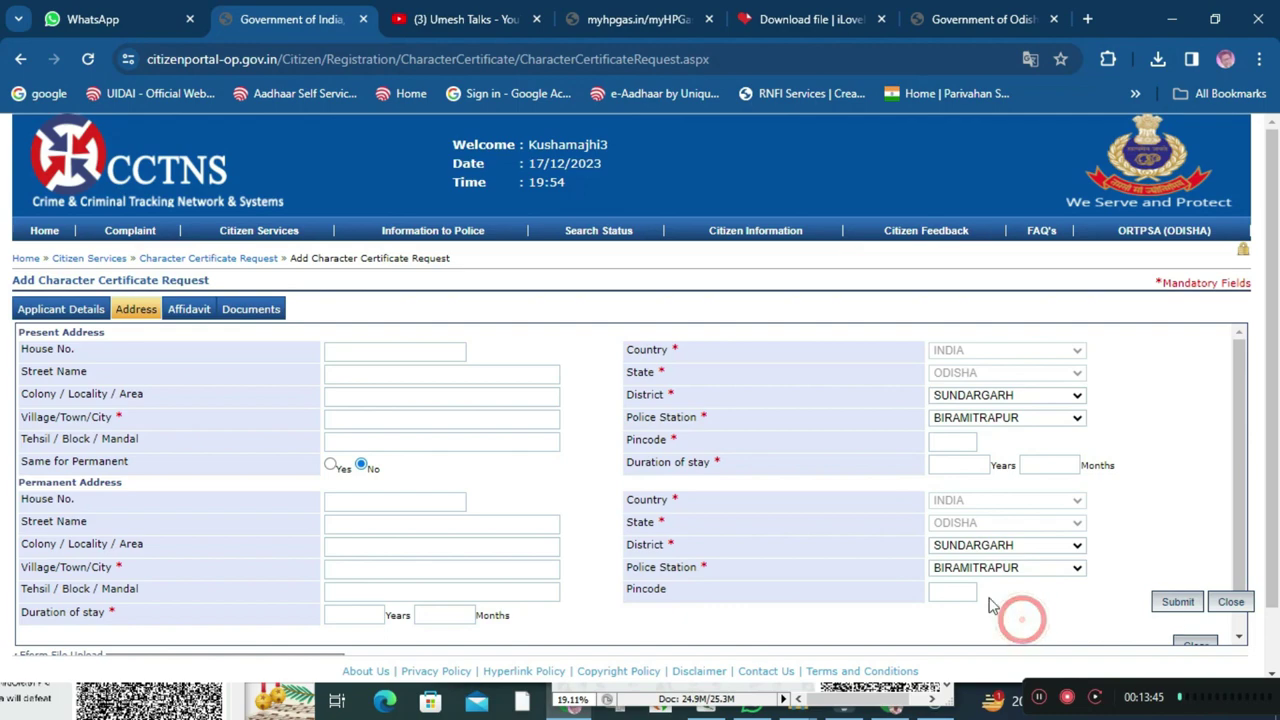
In the Affidavit section, declare that all the information provided in the form is true.
click(177, 314)
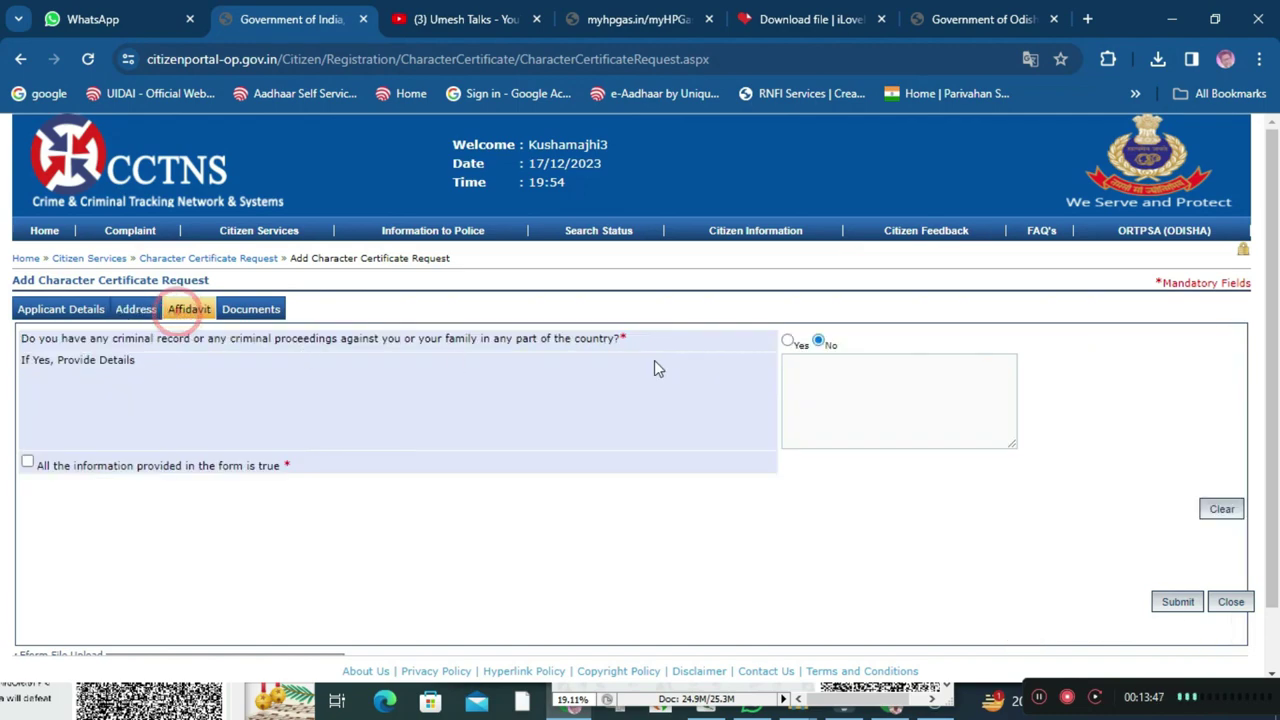
click(27, 462)
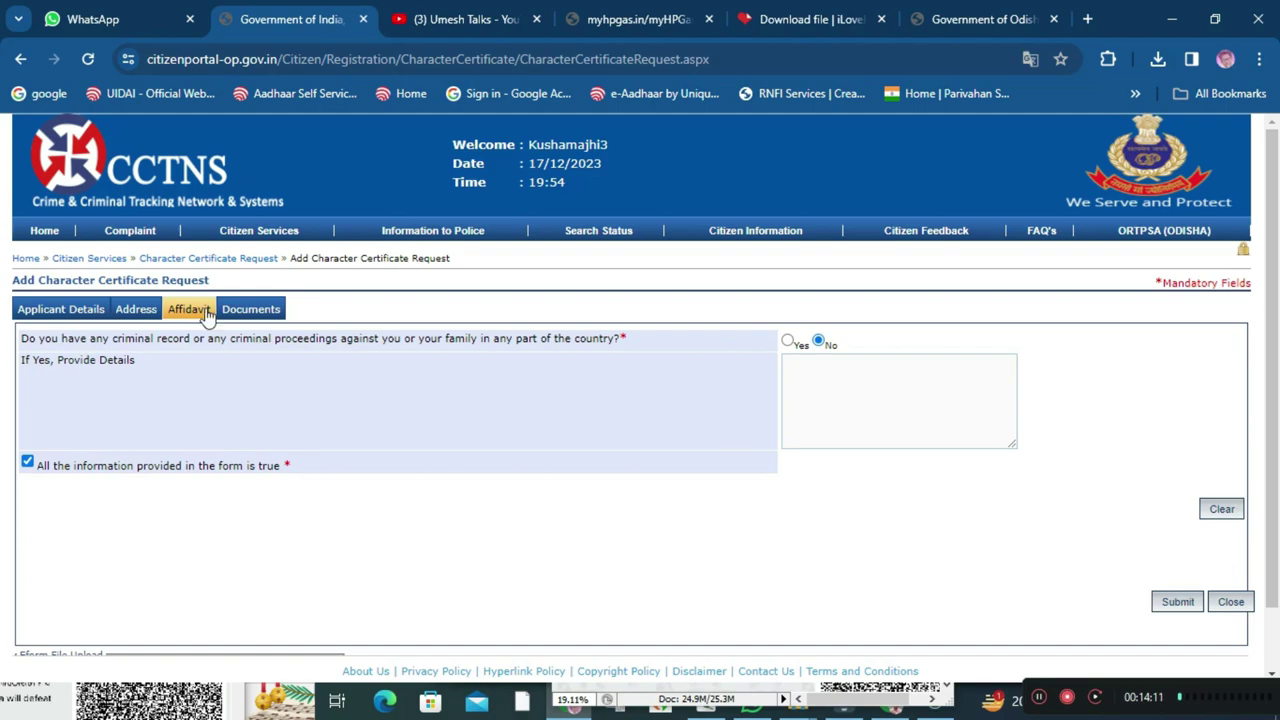
Open the Documents section and look over the upload fields for address proof, identity proof and photograph.
click(240, 309)
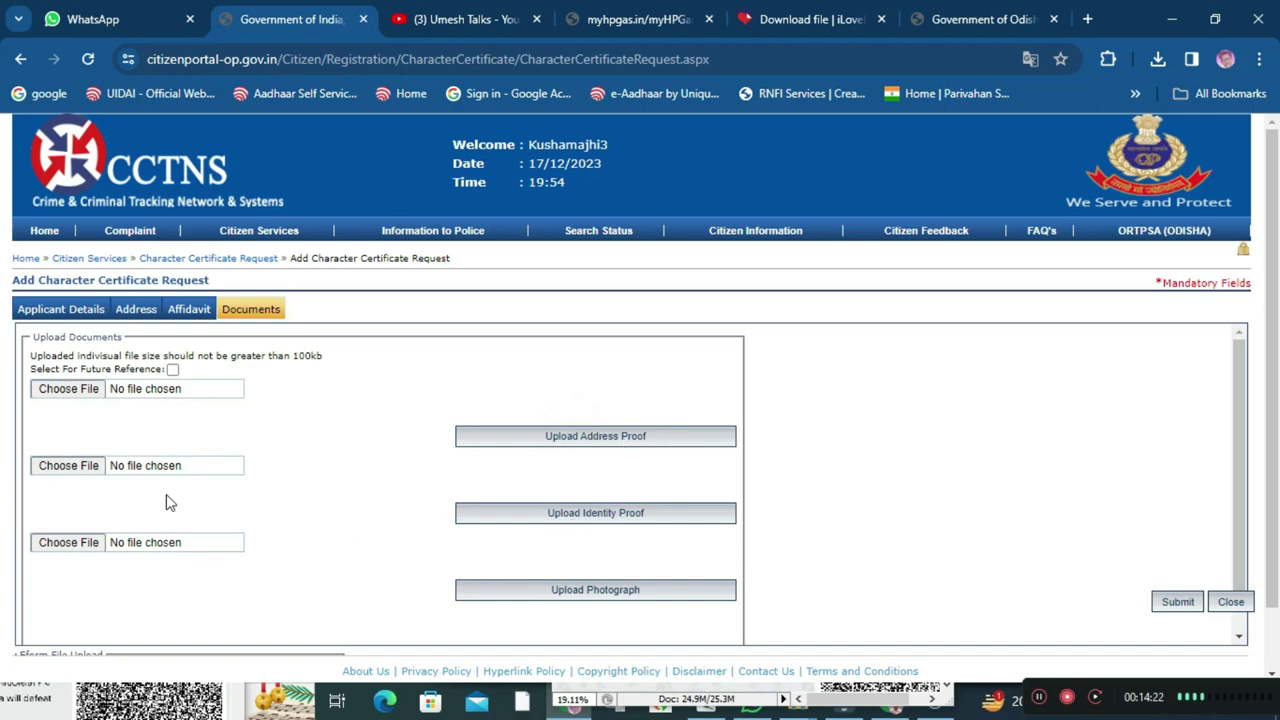
scroll(600, 572, down, 1)
scroll(214, 514, up, 1)
scroll(600, 590, down, 2)
scroll(625, 590, up, 1)
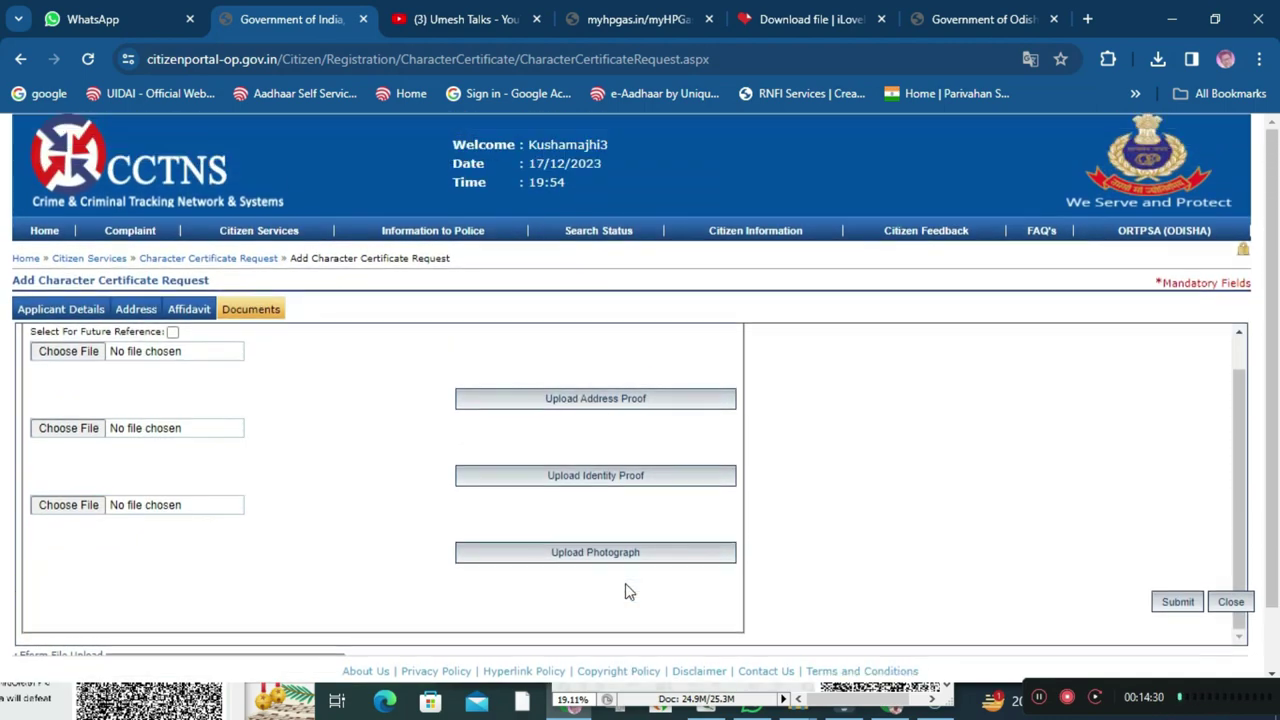
scroll(625, 590, down, 1)
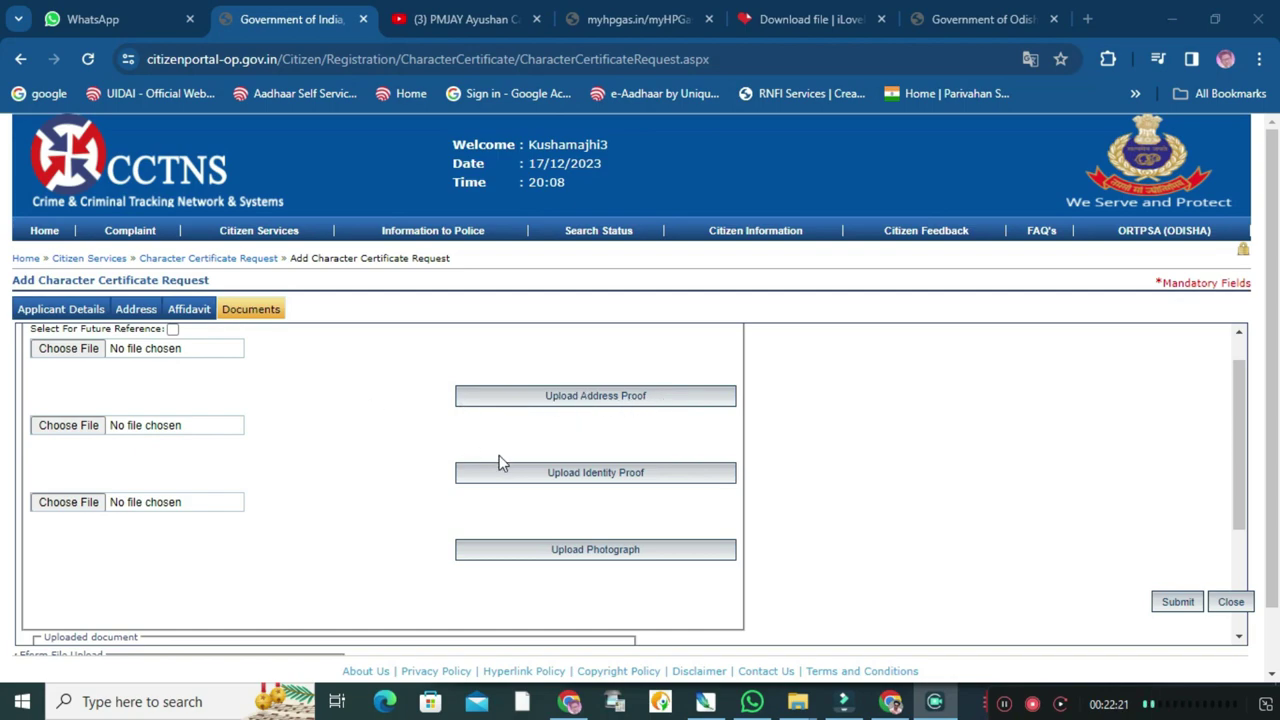
scroll(503, 462, down, 2)
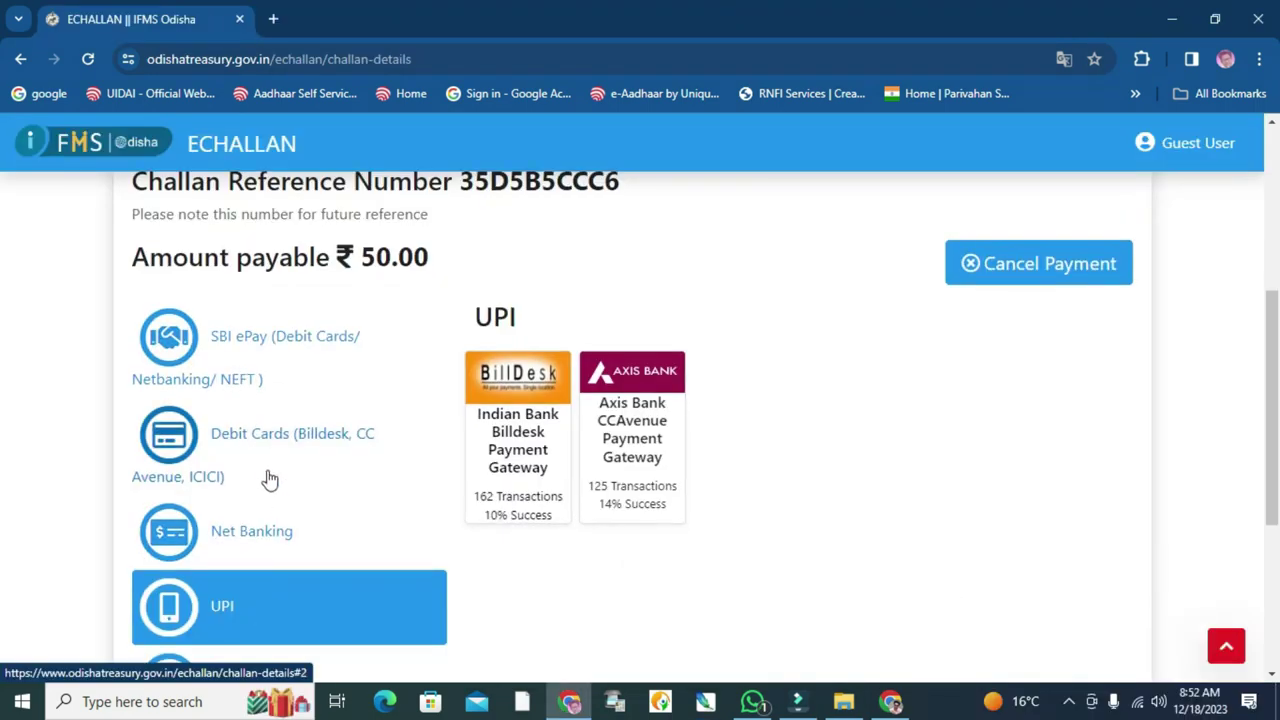
Pay the challan by UPI through the Indian Bank Billdesk Payment Gateway and download the transaction receipt.
scroll(270, 480, down, 1)
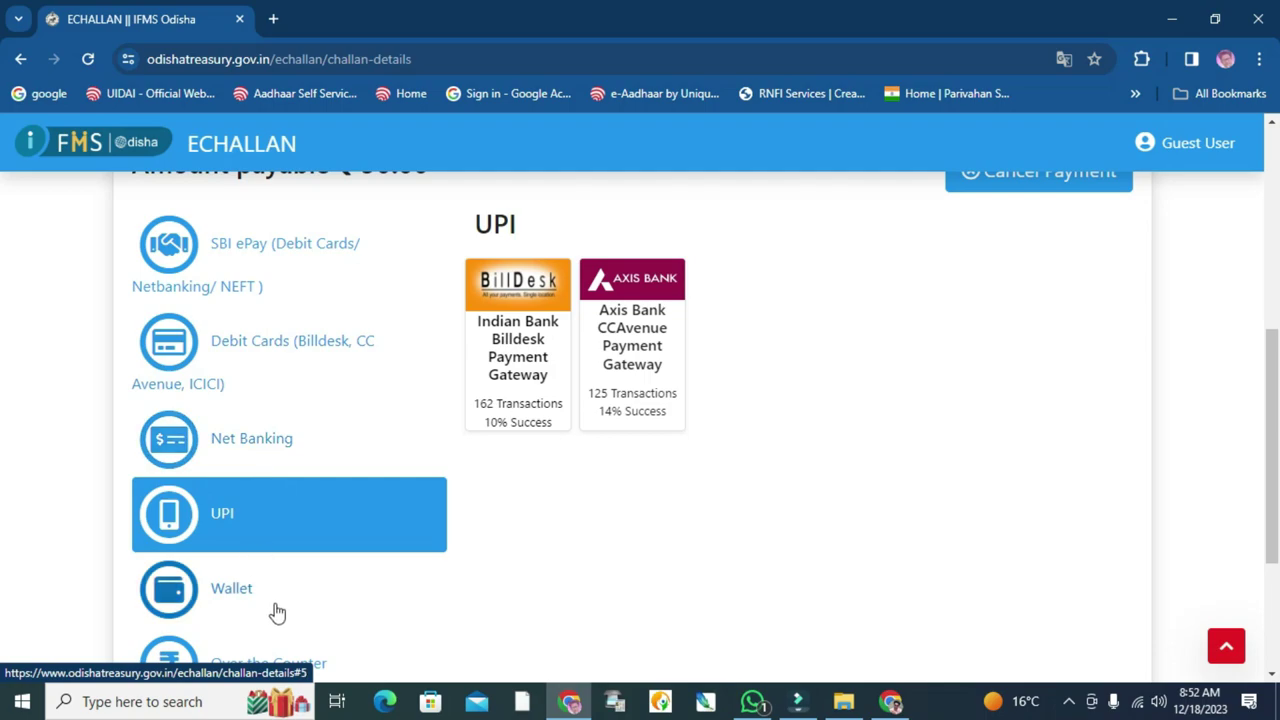
scroll(277, 608, down, 2)
scroll(277, 608, up, 2)
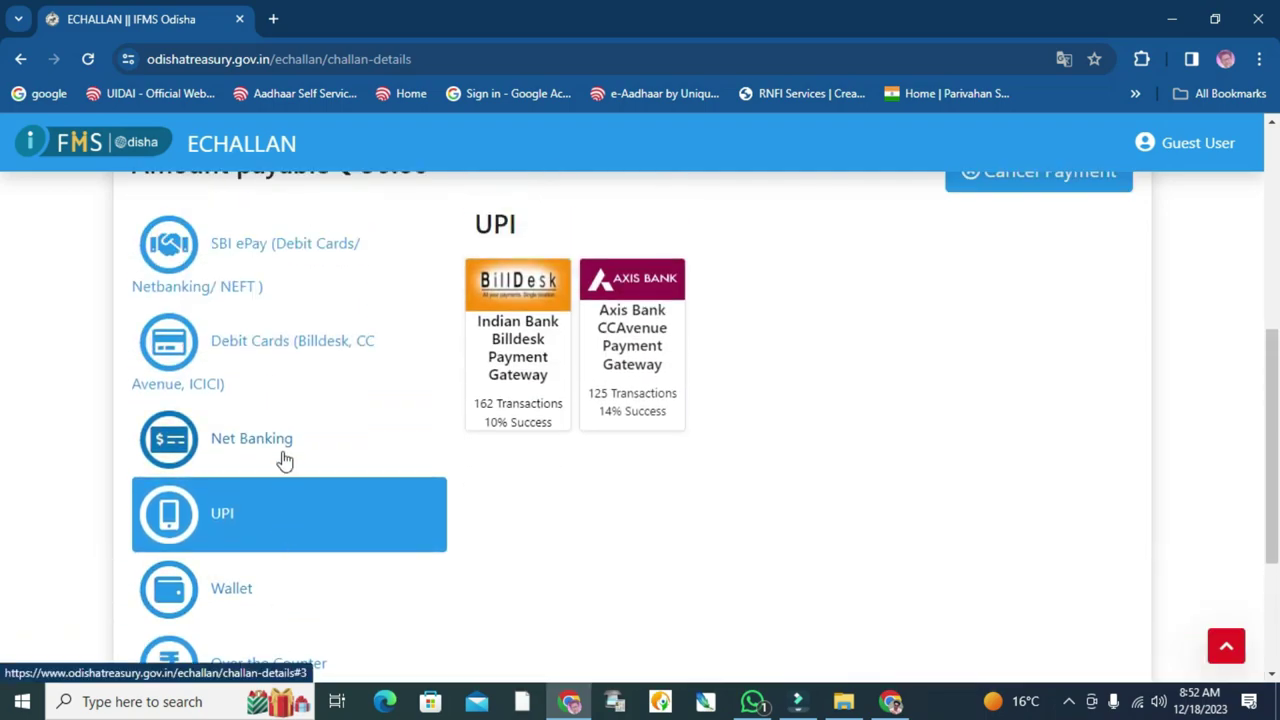
click(533, 360)
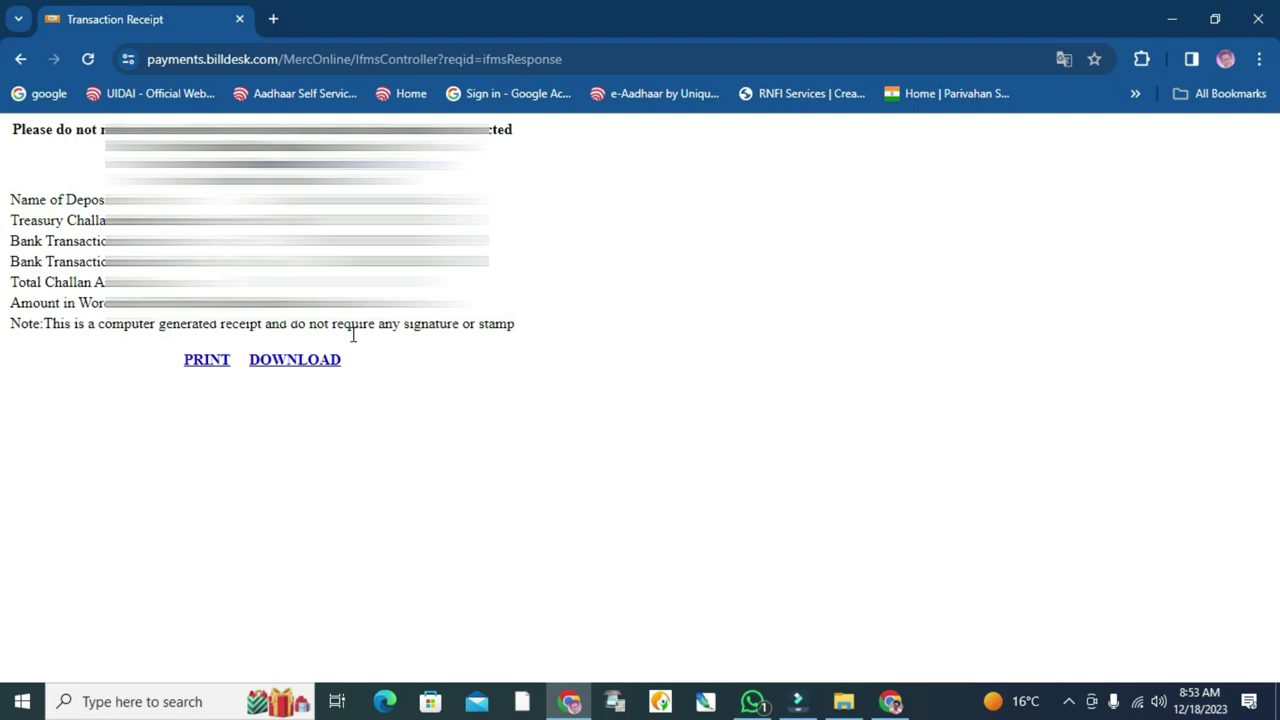
click(283, 368)
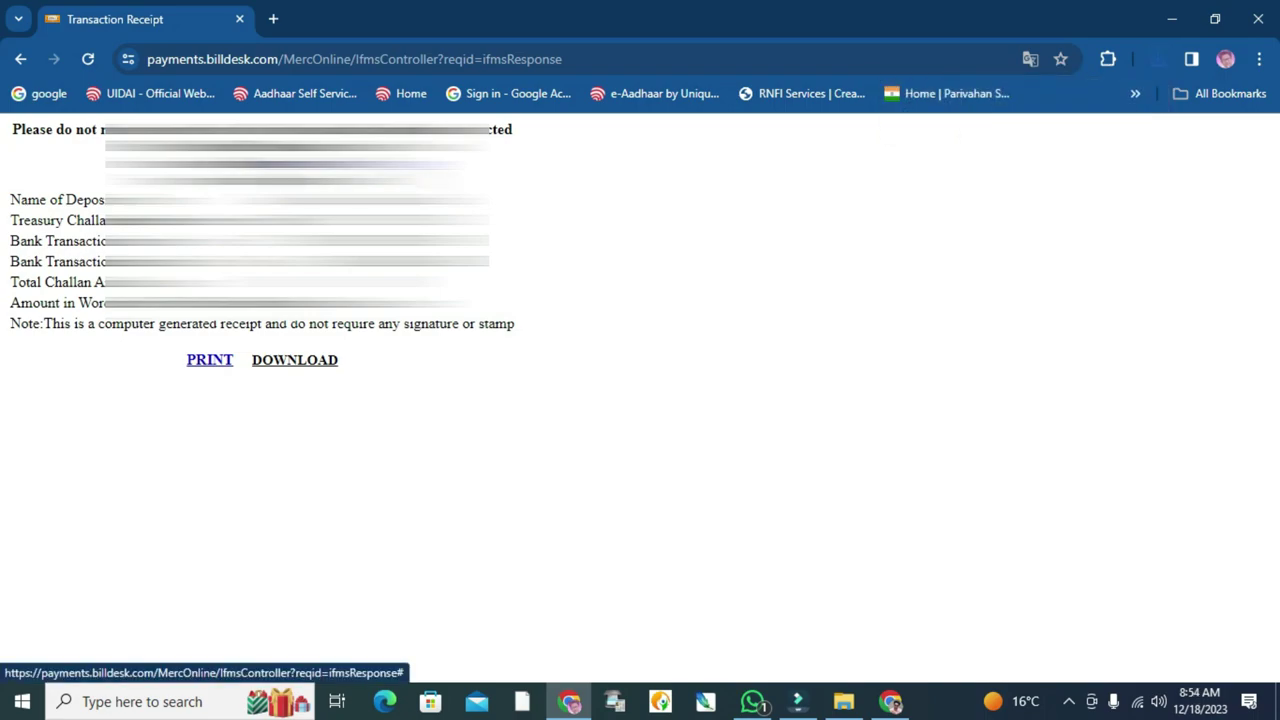
Return to the Google results, open the Odisha Citizen Portal and log in with the account's username.
key(alt+Left)
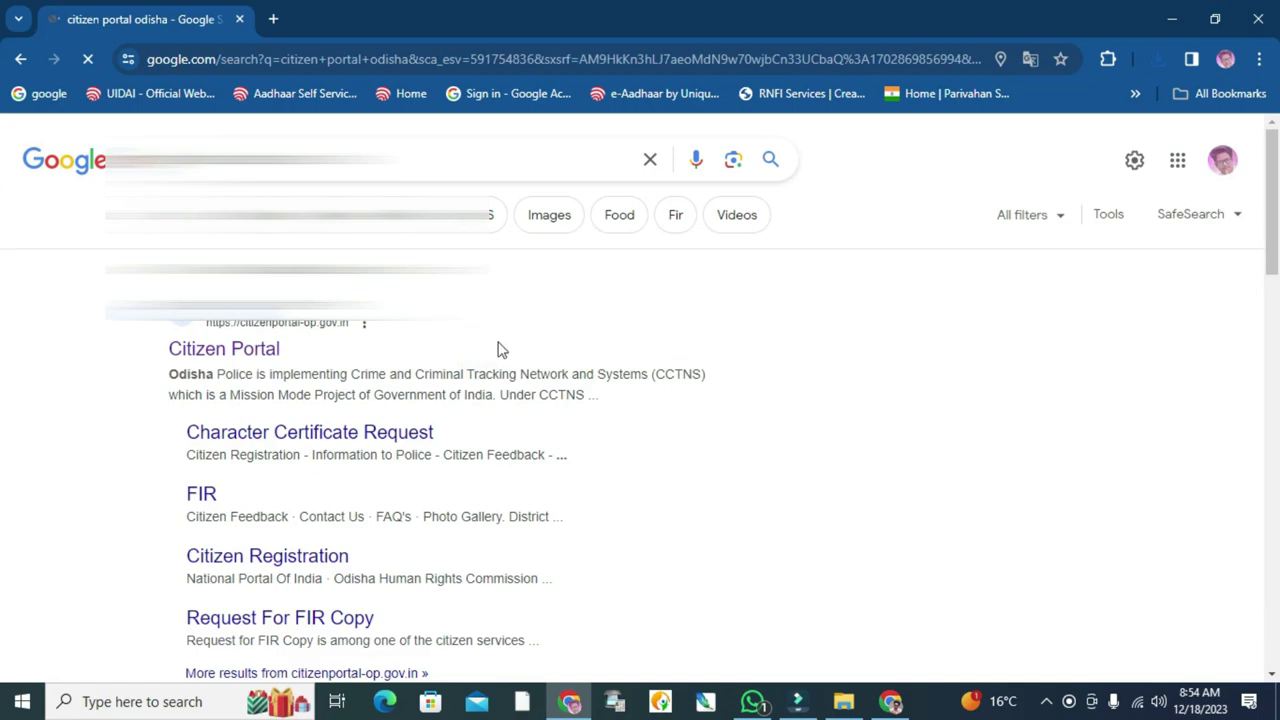
click(201, 352)
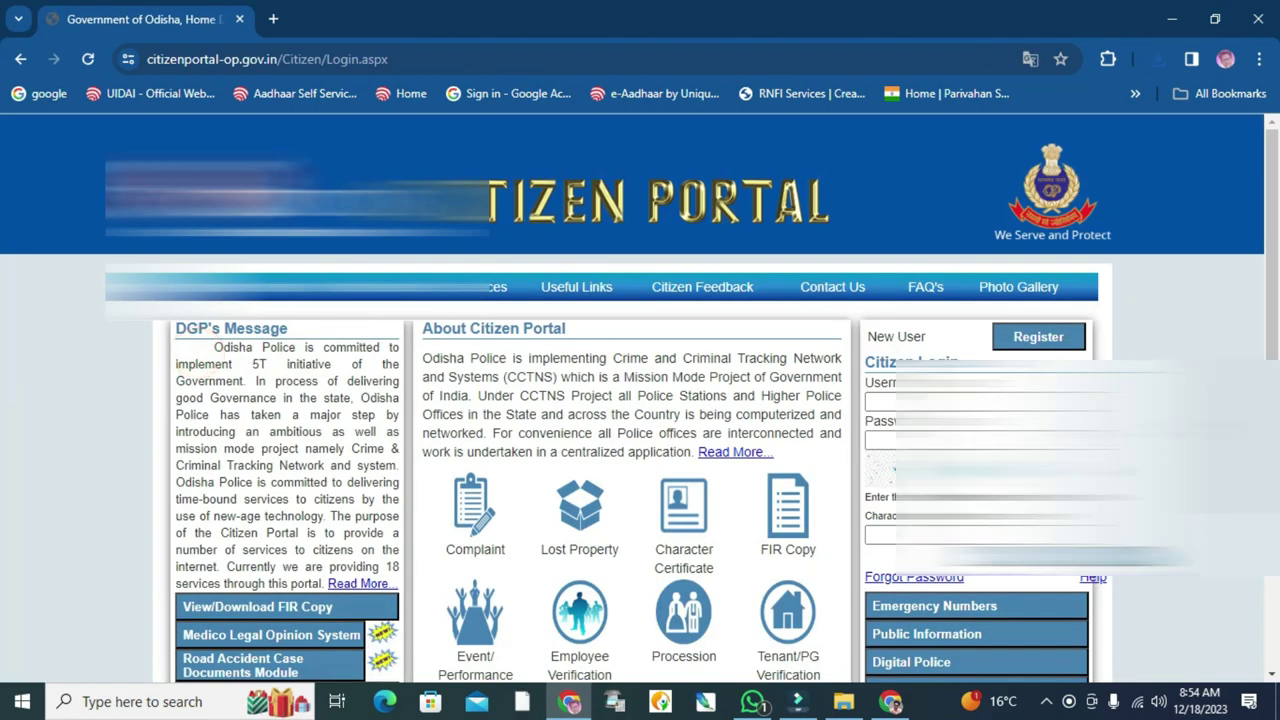
click(990, 401)
text(Kush)
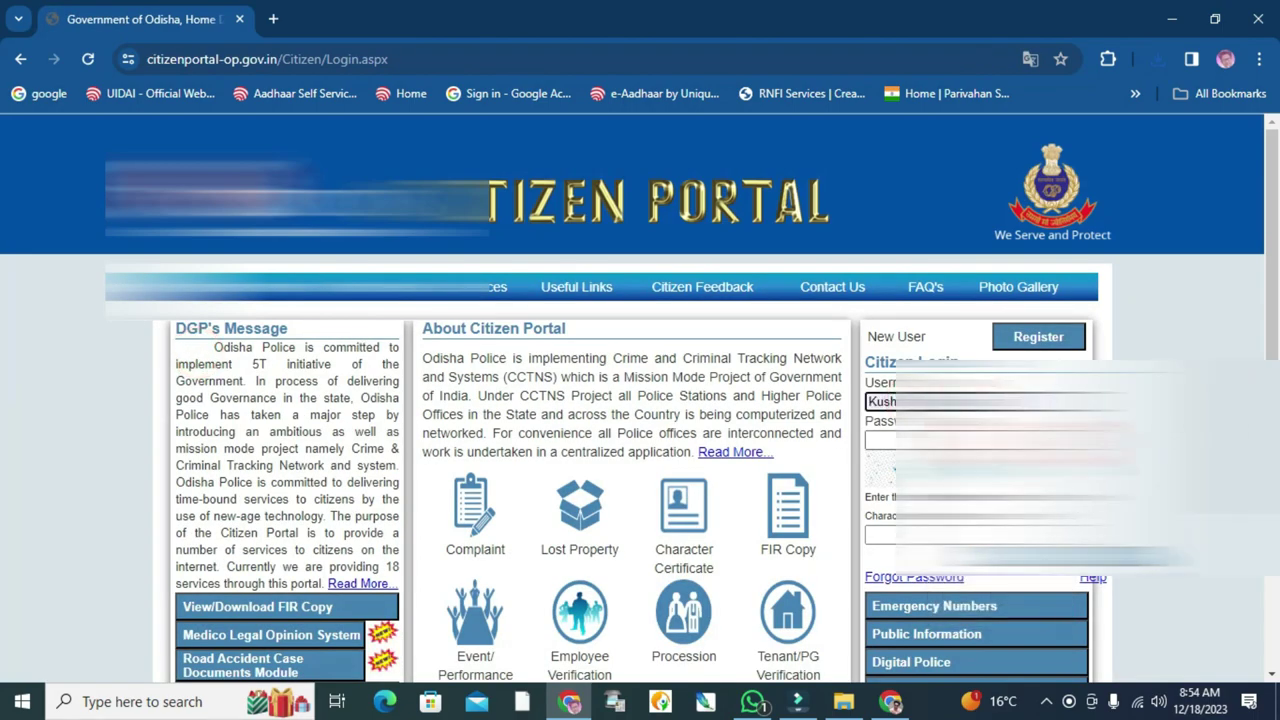
key(Return)
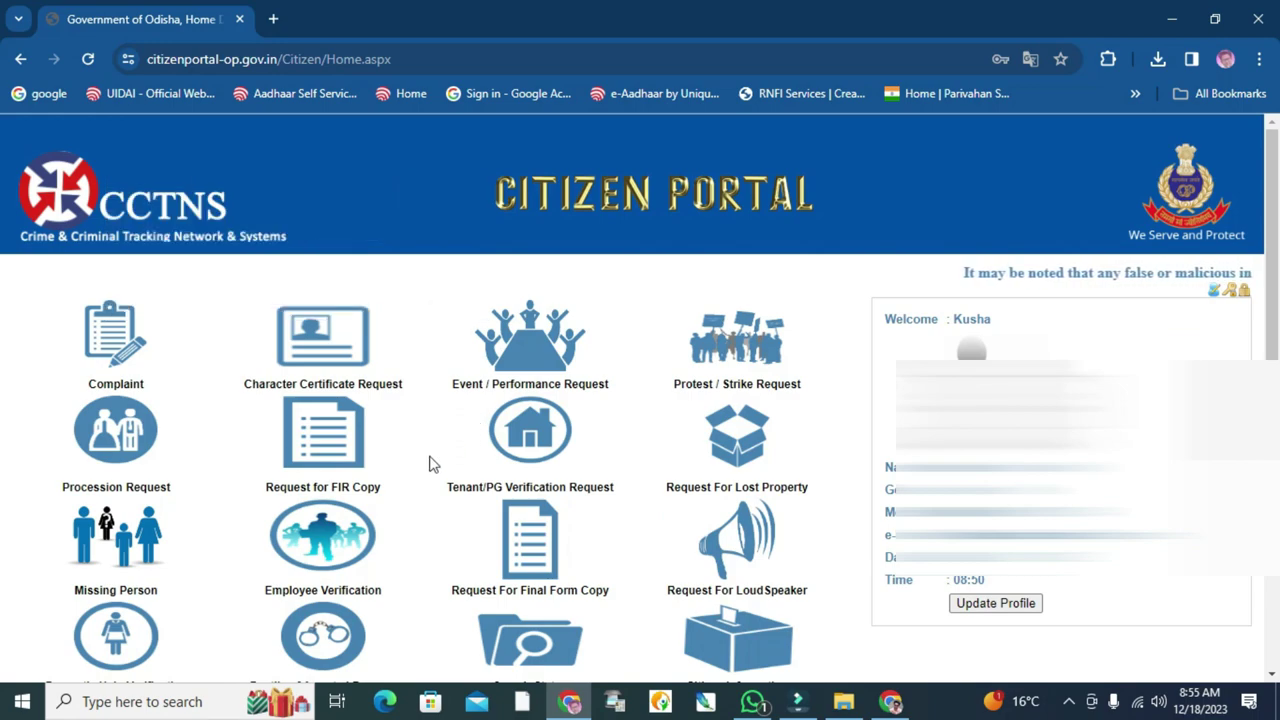
Open the portal's status search and set the service type to Service Request and the request type to Character Certificate.
scroll(406, 483, down, 1)
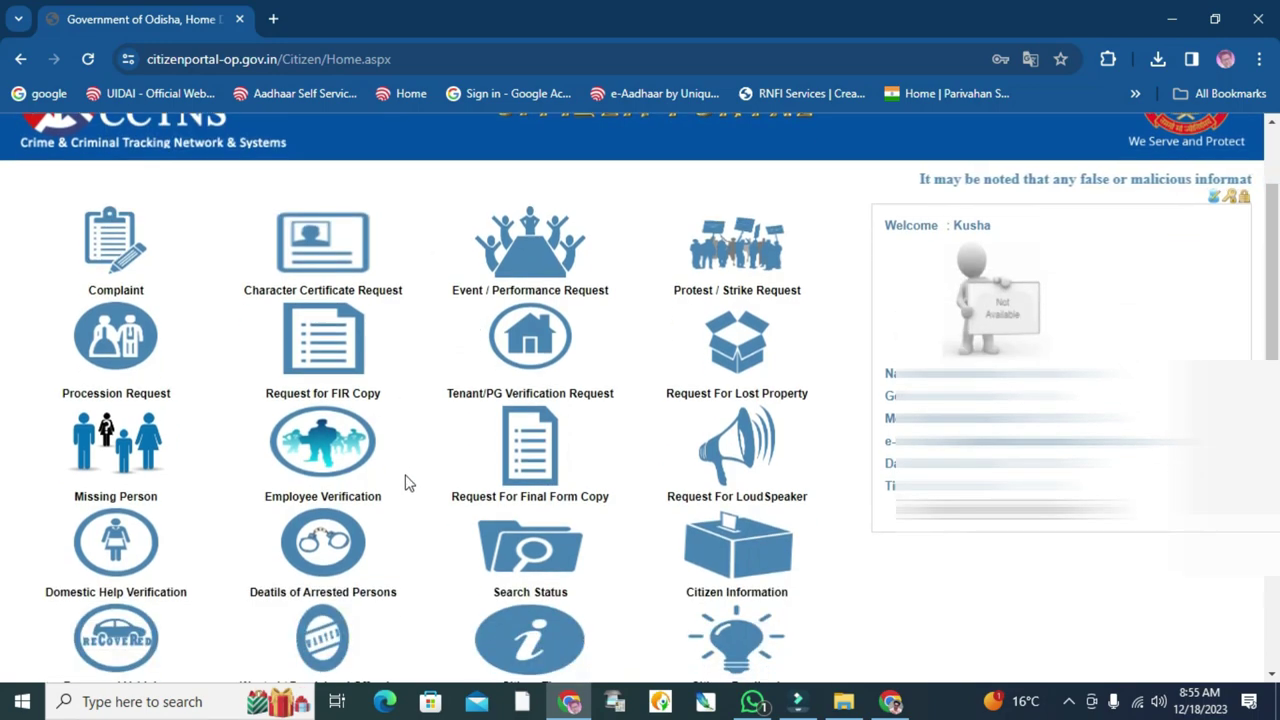
click(541, 586)
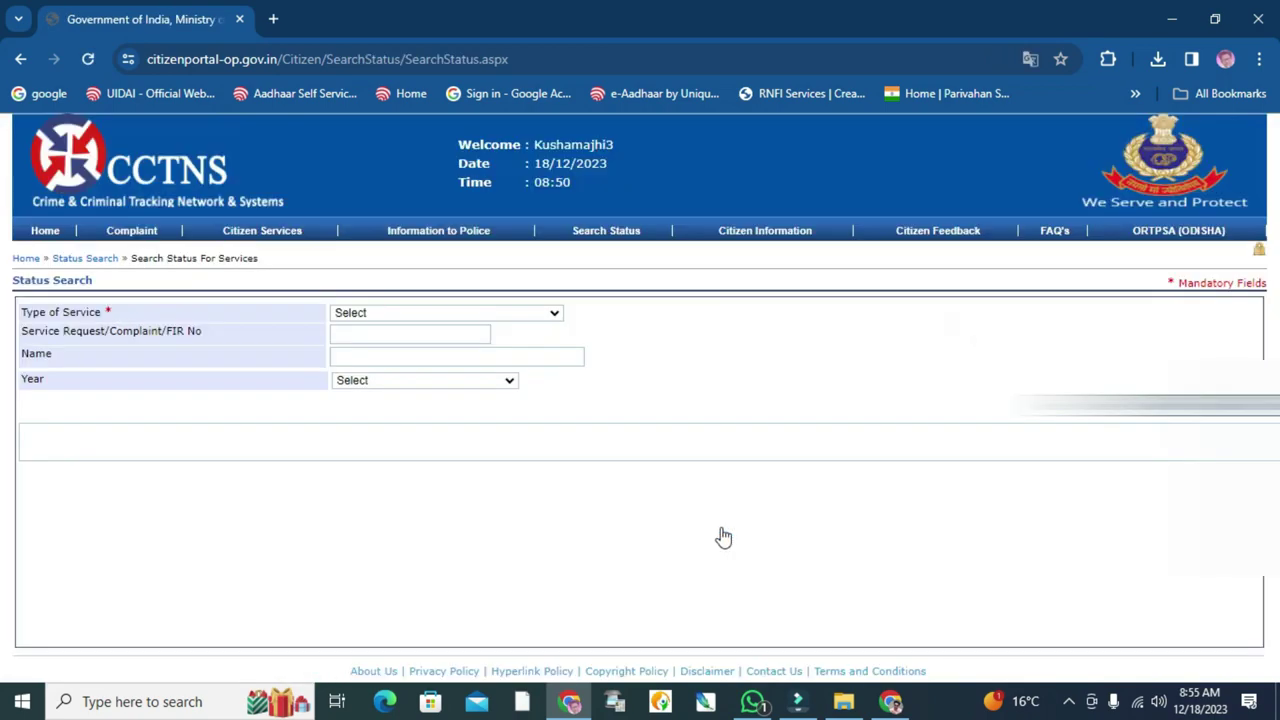
click(404, 314)
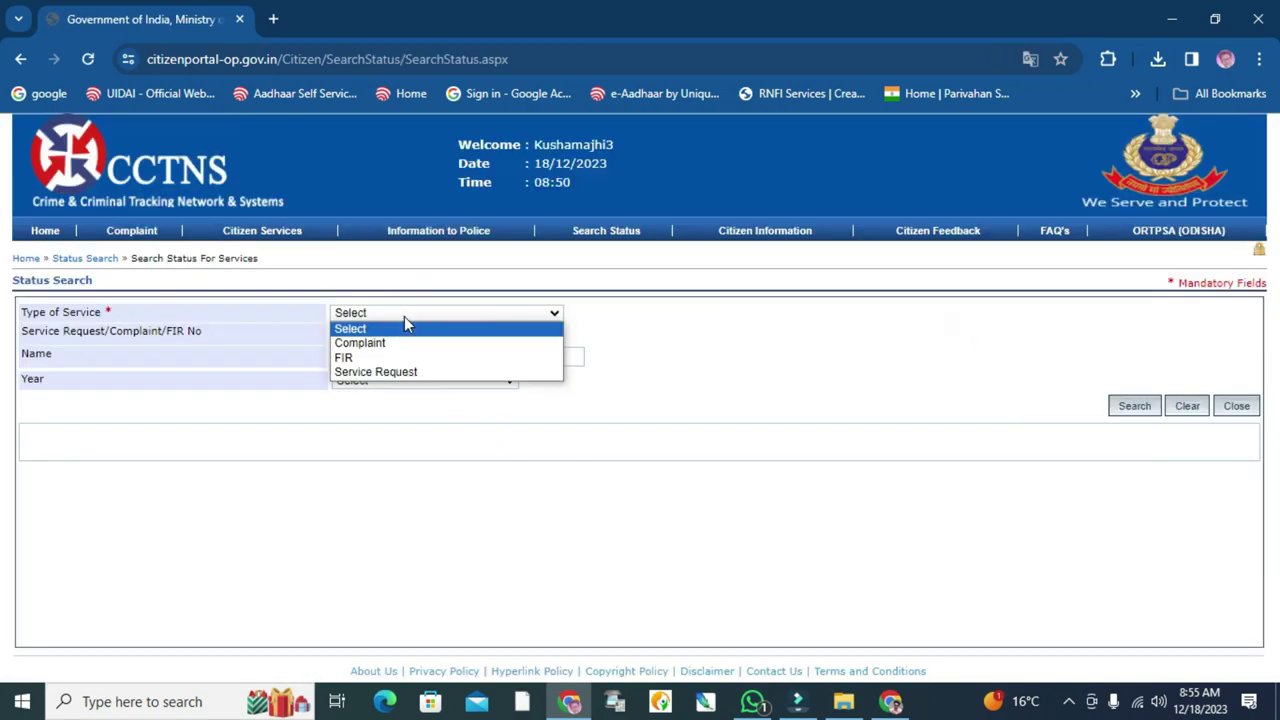
click(377, 372)
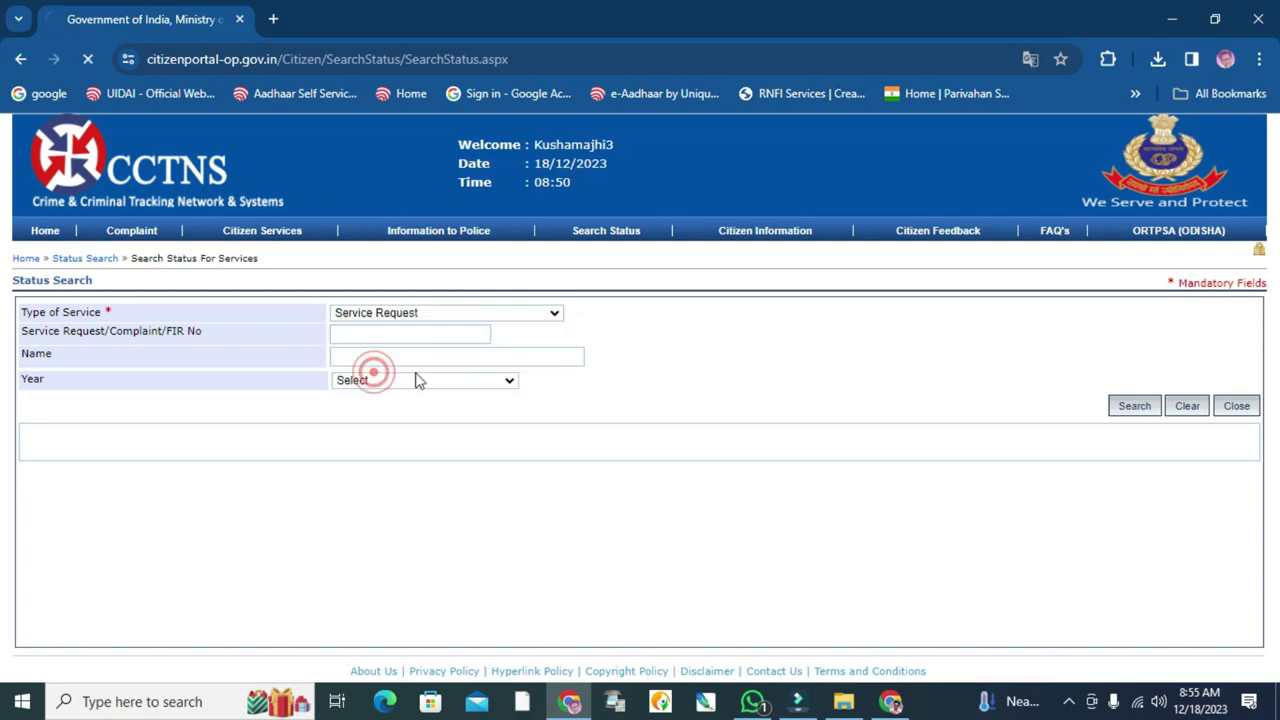
click(399, 381)
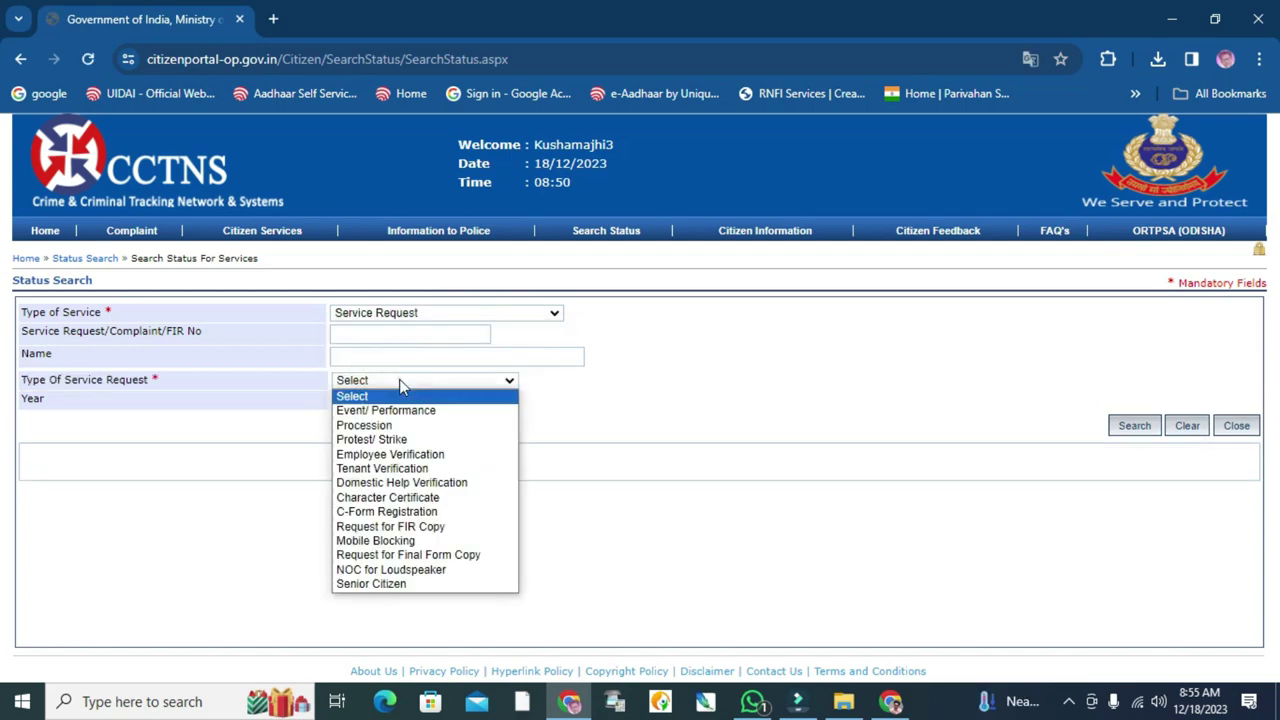
click(390, 497)
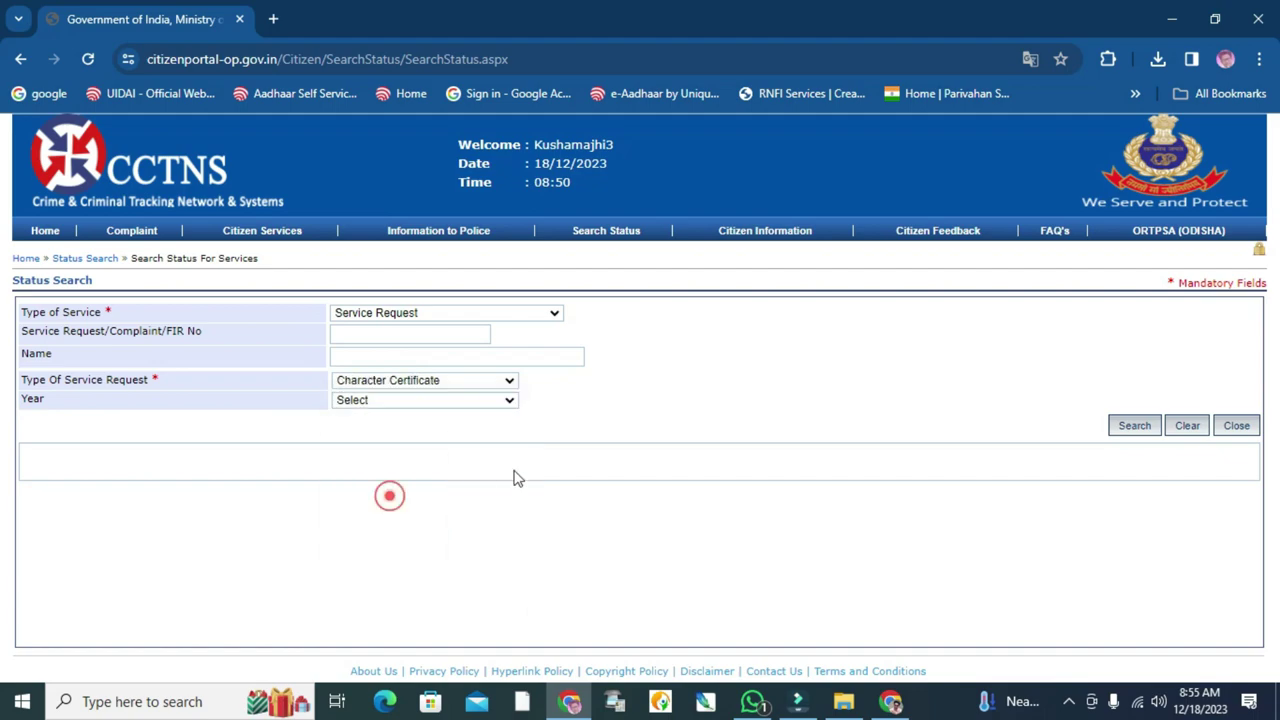
Set the year to 2023 and search for the character certificate request's status.
click(408, 399)
scroll(416, 267, down, 15)
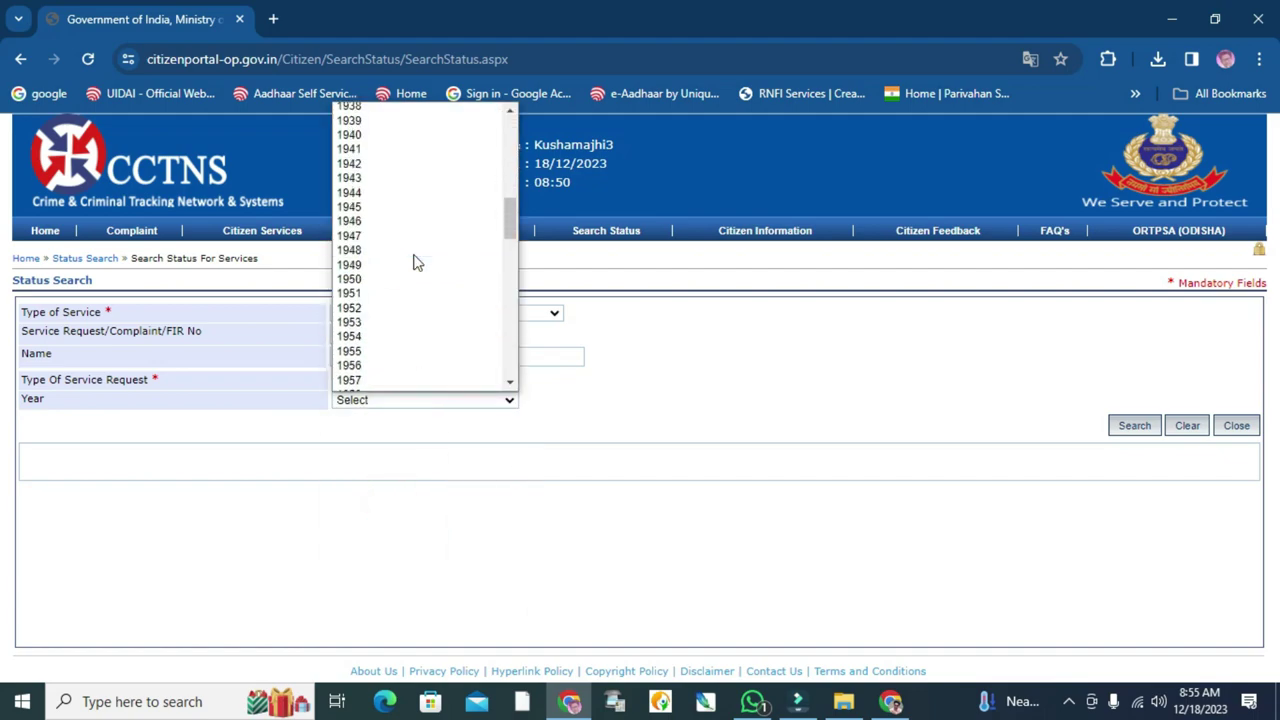
scroll(416, 300, down, 1)
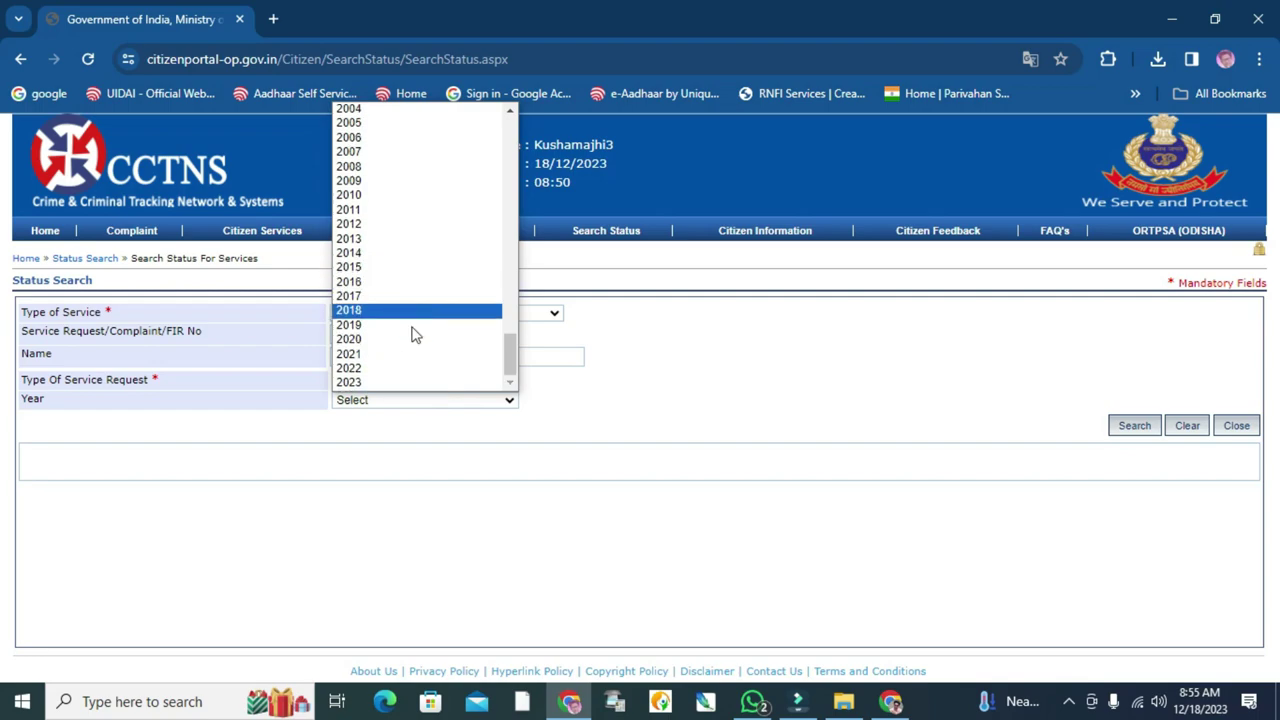
click(393, 382)
click(1135, 426)
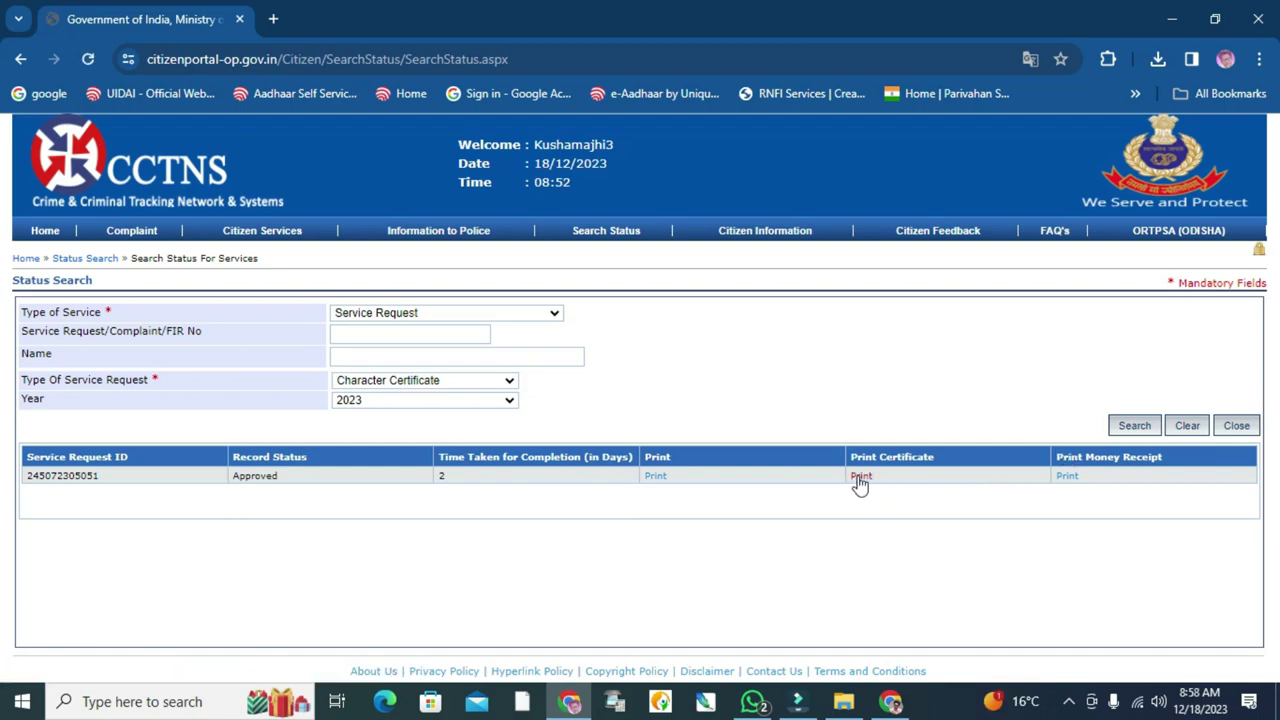
Open the printable certificate of the found service request and dismiss the notice about restricted actions.
click(857, 478)
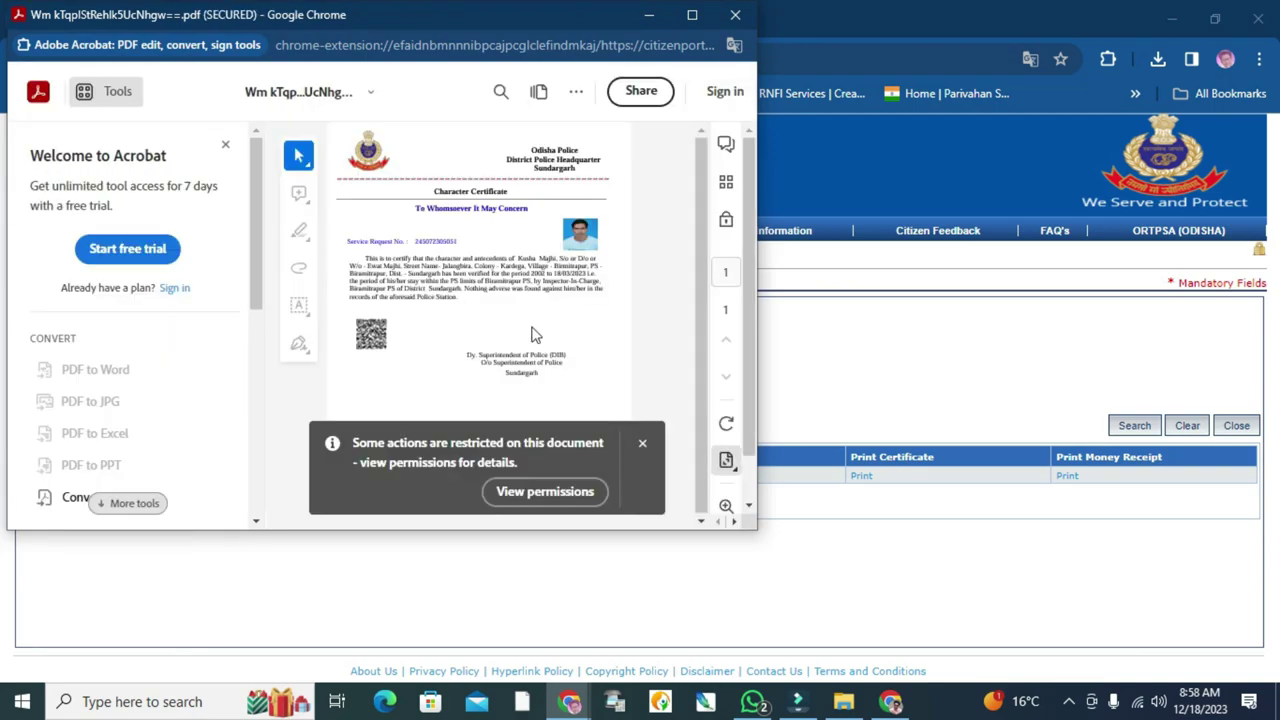
click(640, 445)
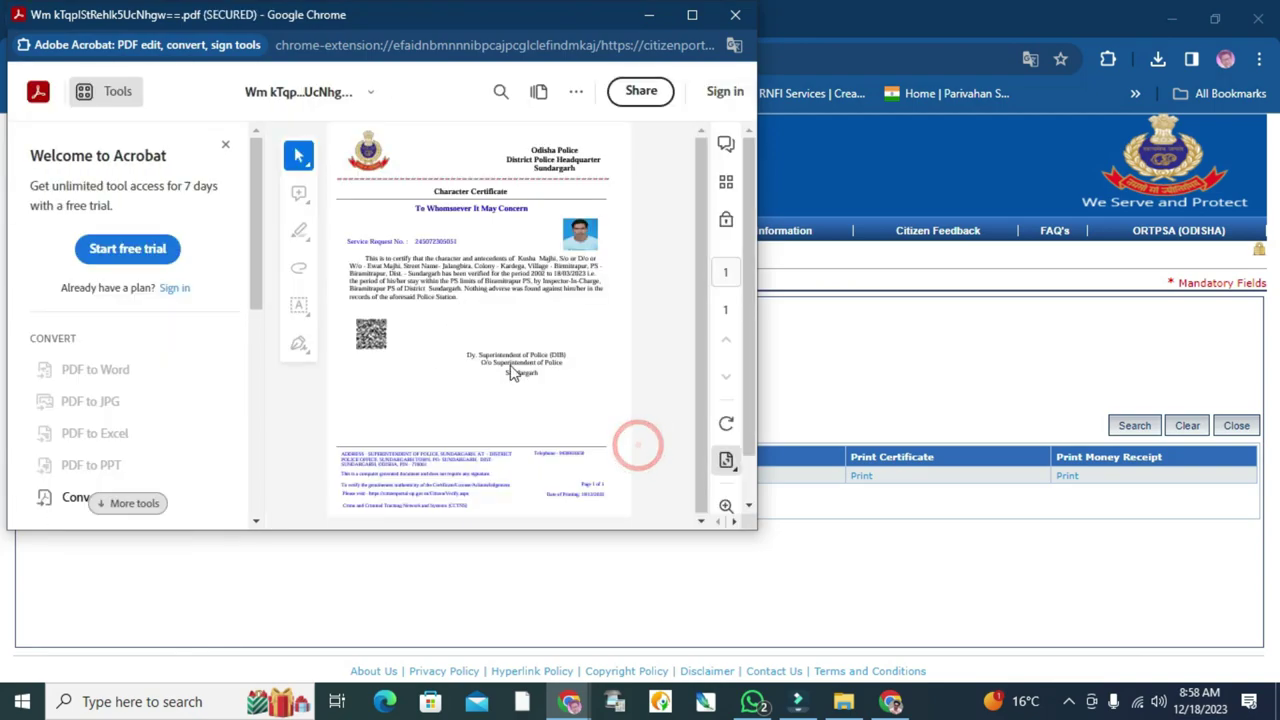